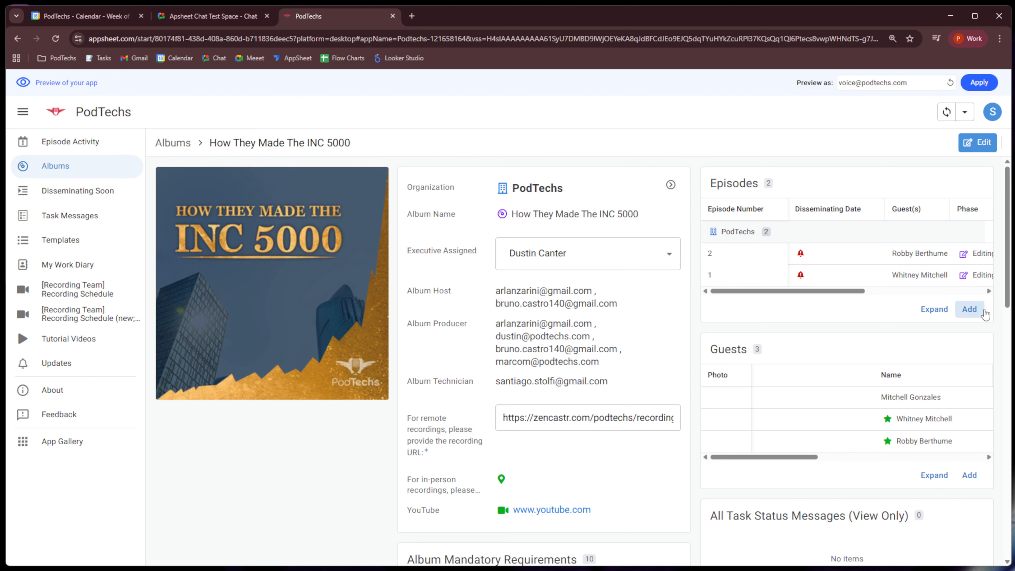
Step: Start a new album episode using the template "Video Podcast Production. 1 Host. 1 Guest." with disseminating date 02/02/2026
left_click(975, 313)
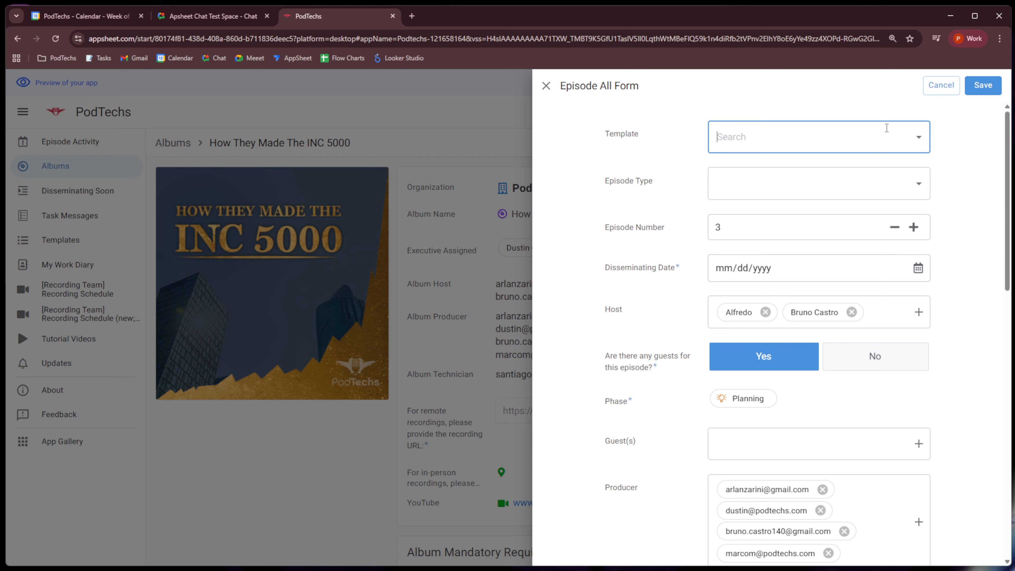
left_click(918, 138)
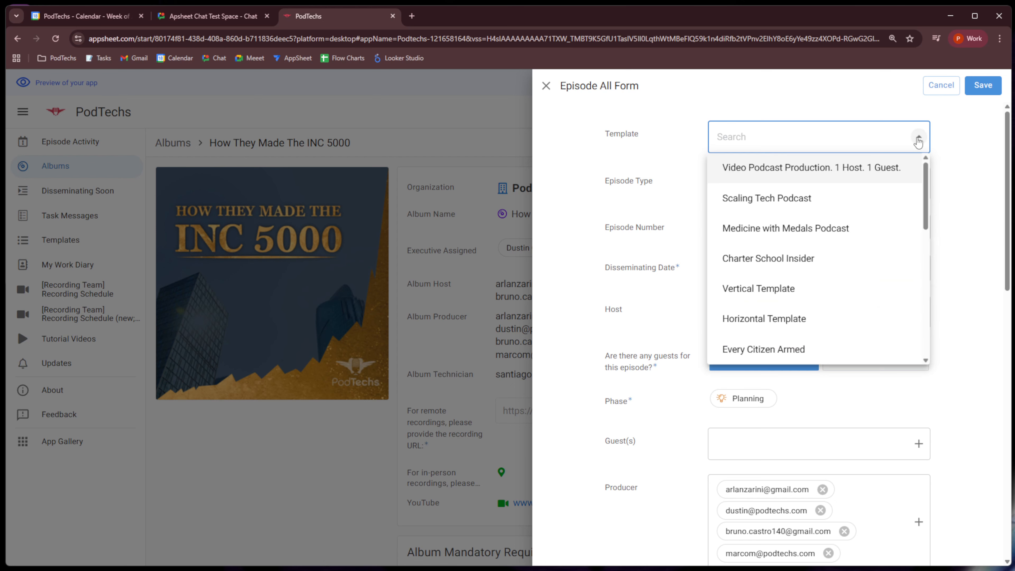
left_click(876, 172)
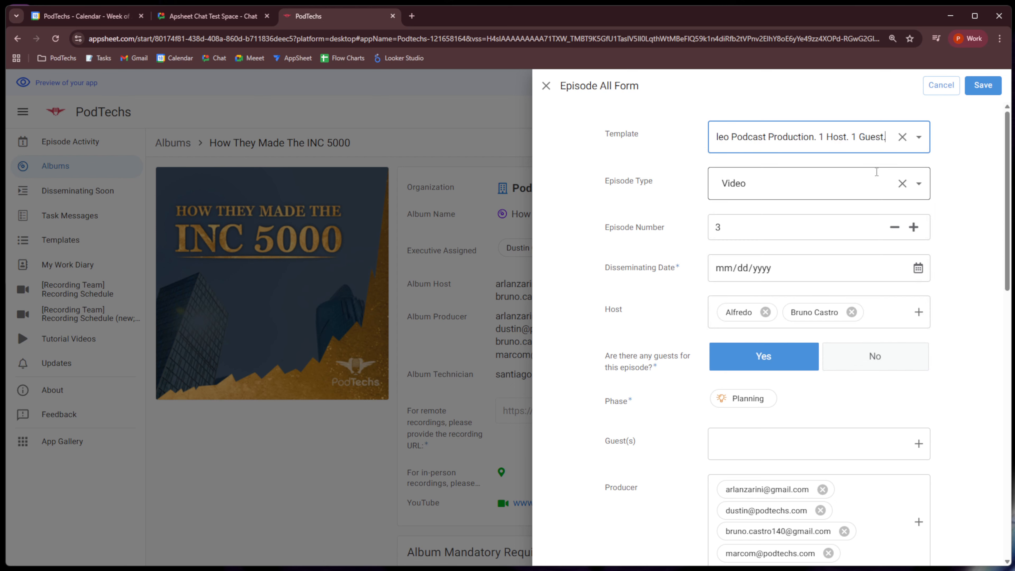
left_click(920, 272)
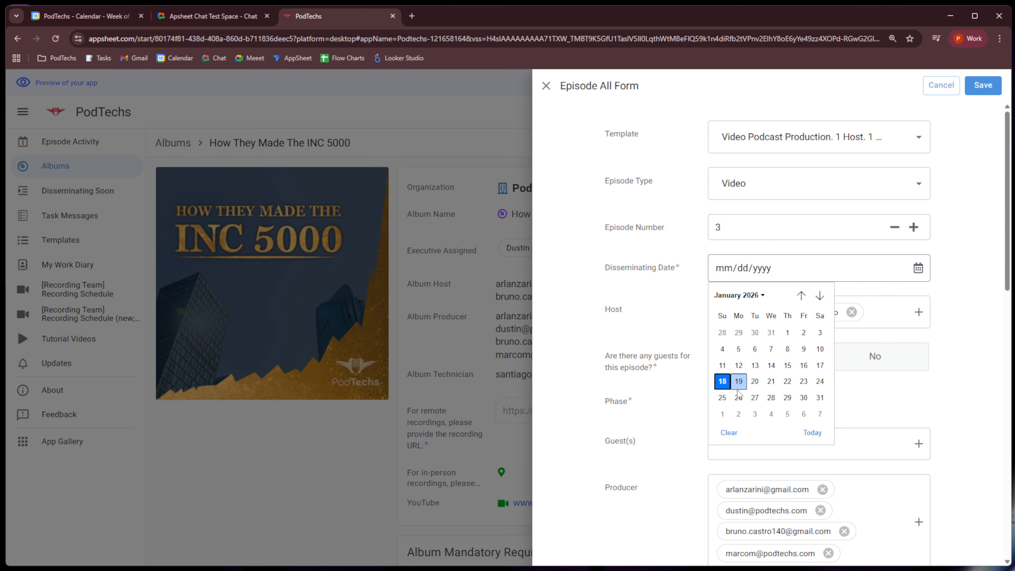
left_click(738, 415)
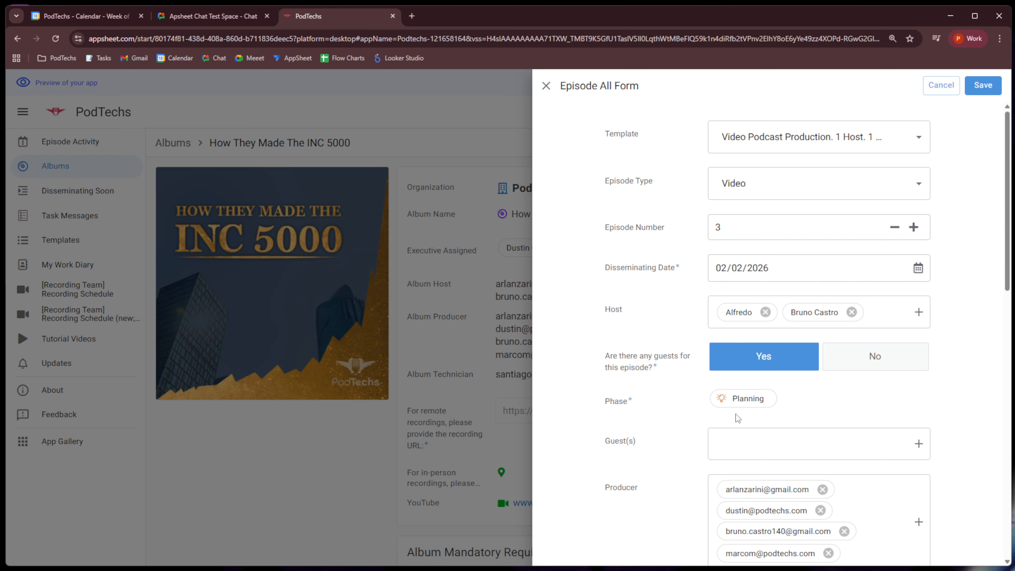
Step: Remove both hosts from the episode and select the last available guest as its guest
left_click(767, 313)
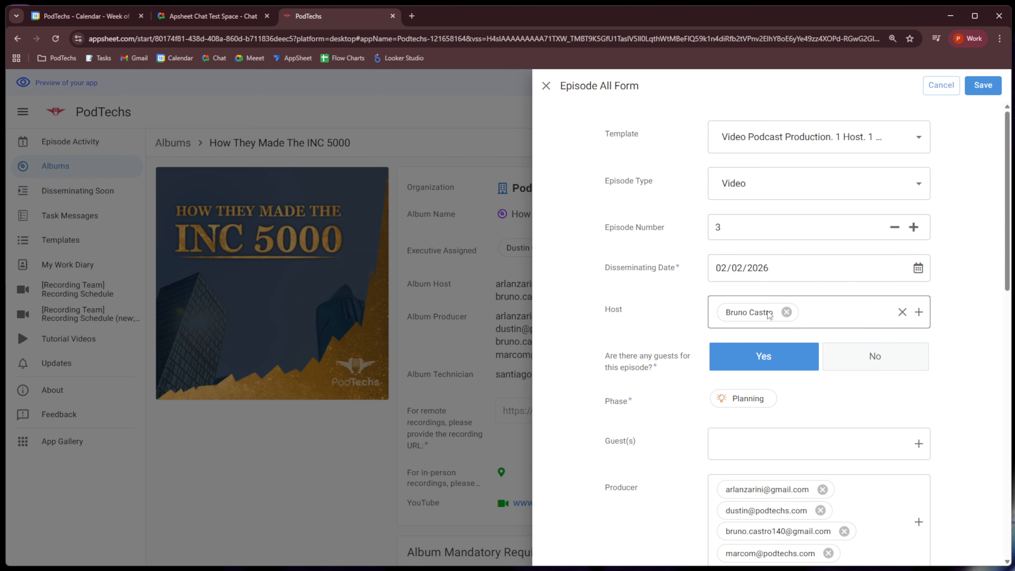
left_click(786, 312)
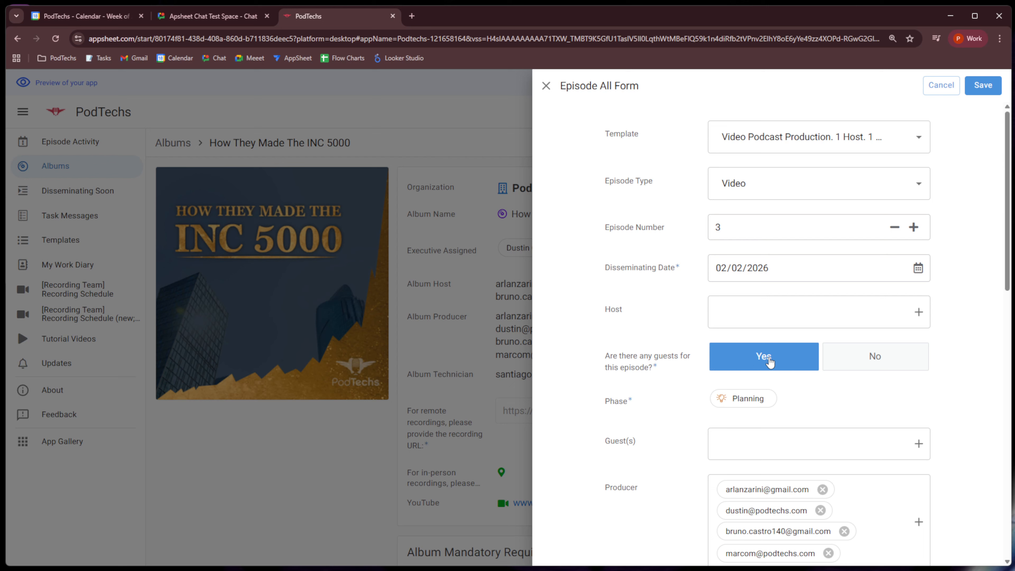
left_click(919, 450)
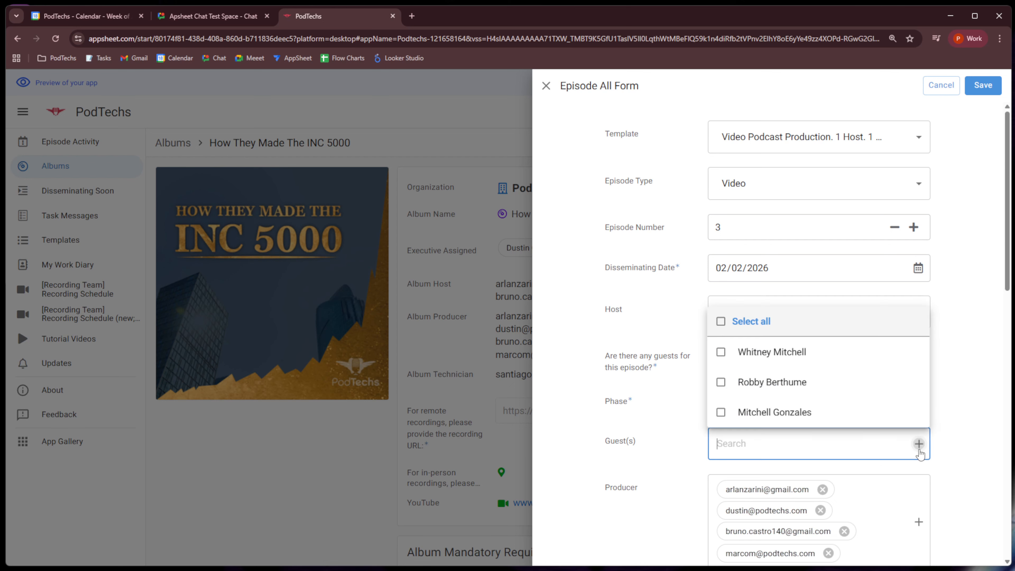
left_click(823, 423)
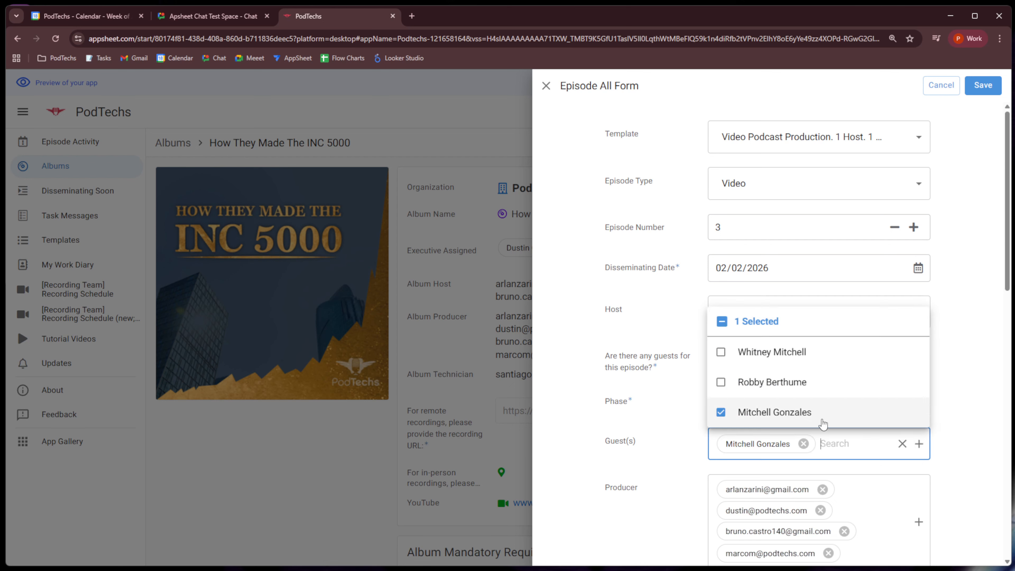
left_click(964, 444)
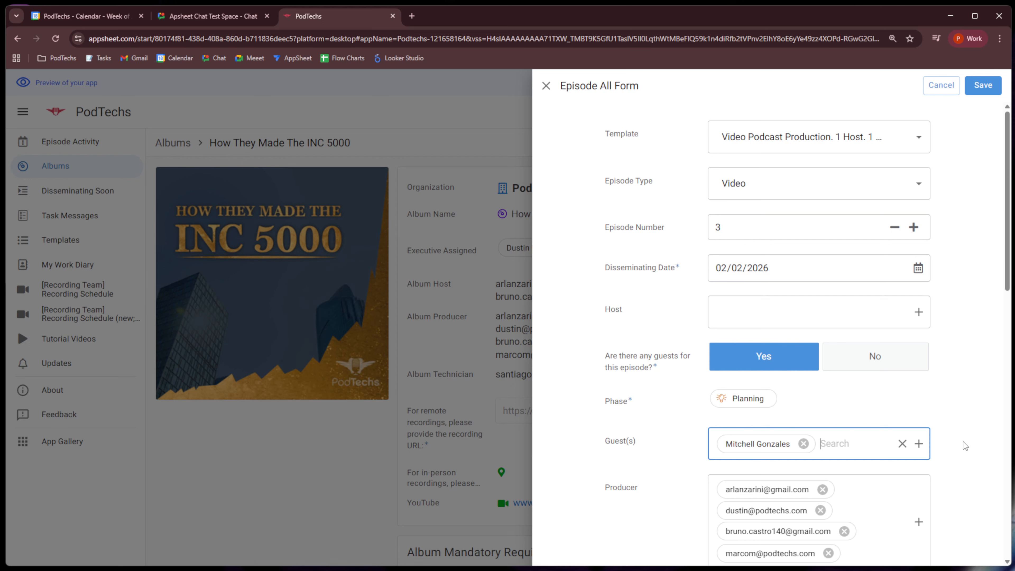
Step: Remove all four producers from the new episode
scroll(963, 441, "down", 3)
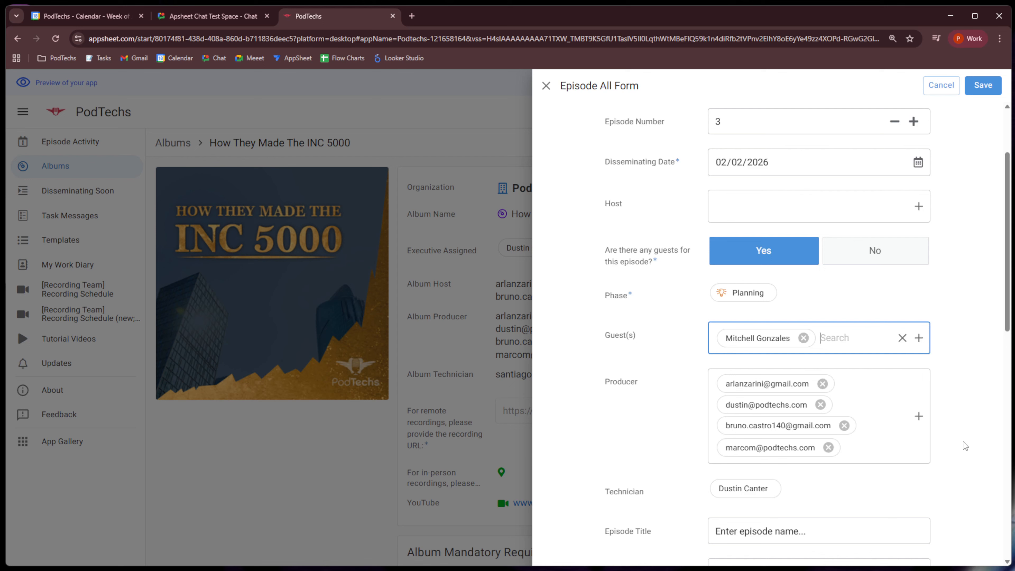
left_click(823, 385)
left_click(822, 385)
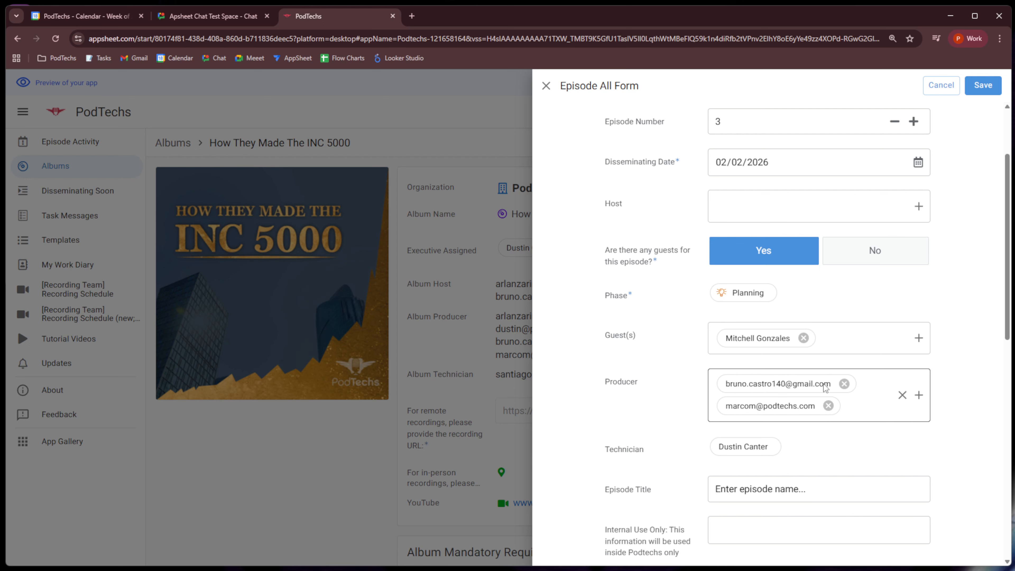
left_click(842, 384)
left_click(829, 384)
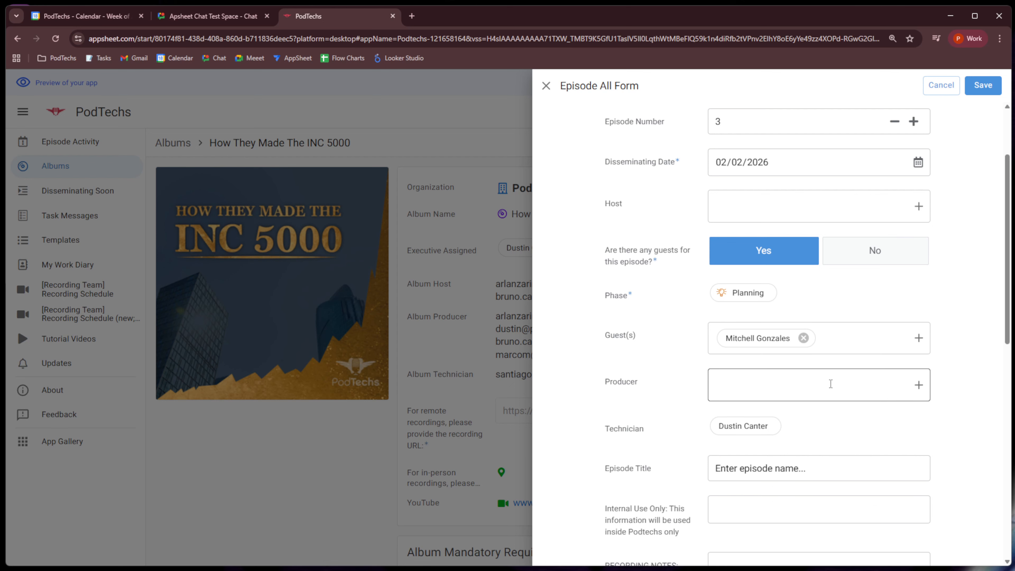
Step: Set the episode title to "Recording Schedule Workflow" and save the episode
left_click(896, 462)
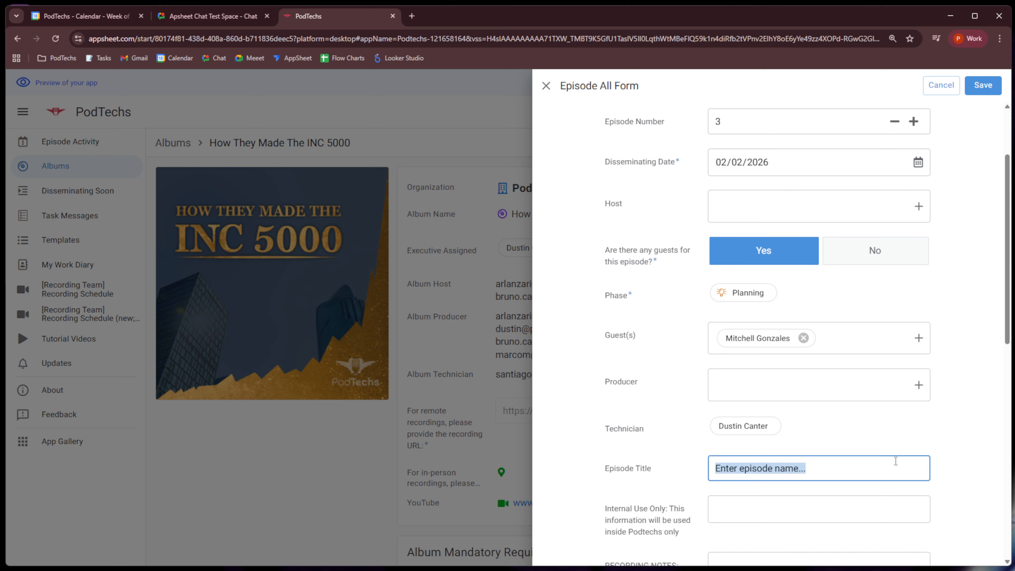
type("W")
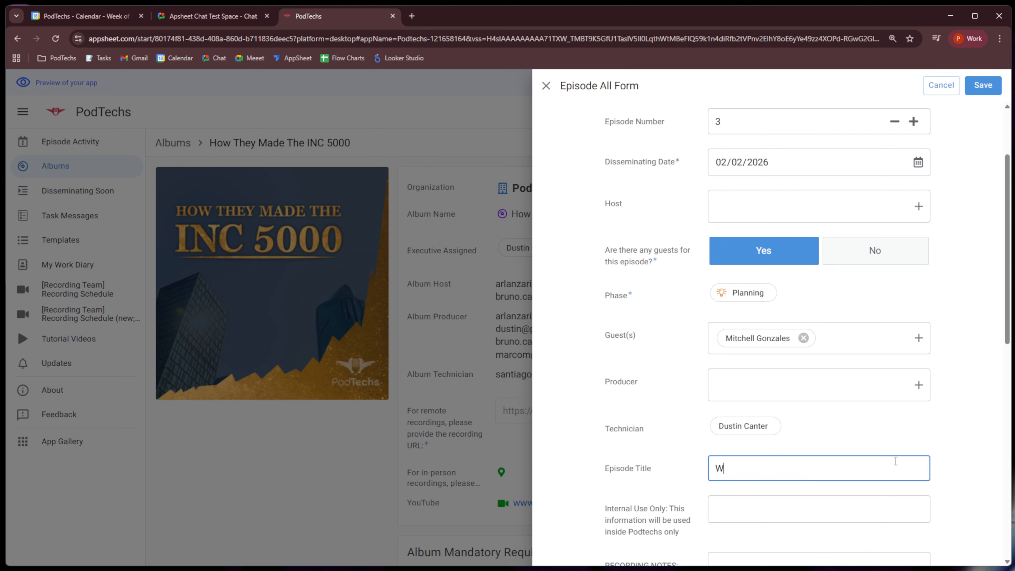
type("ork")
key("Home")
type("Recording Schedule")
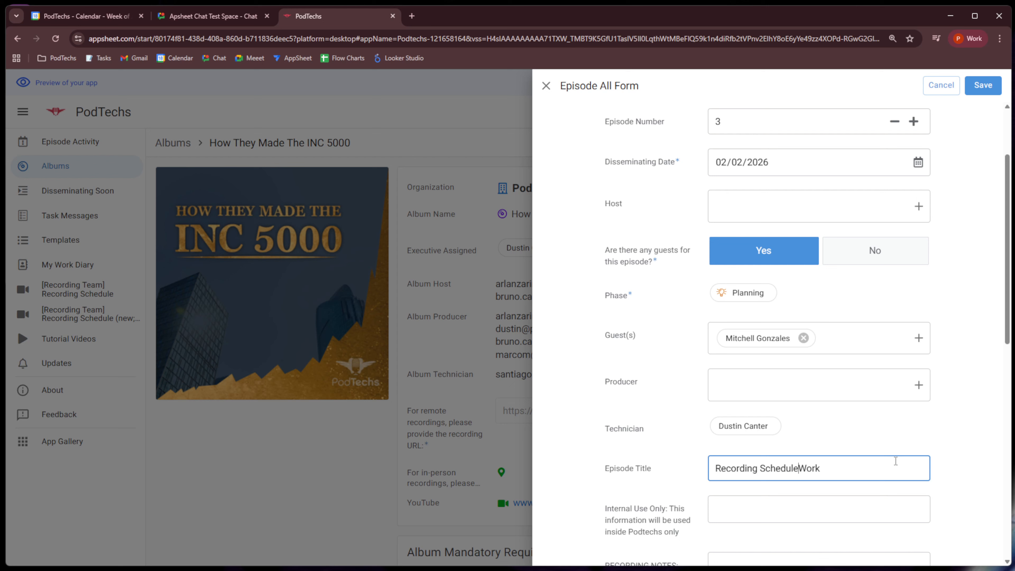
key("End")
type("flow")
left_click(967, 473)
scroll(964, 471, "down", 5)
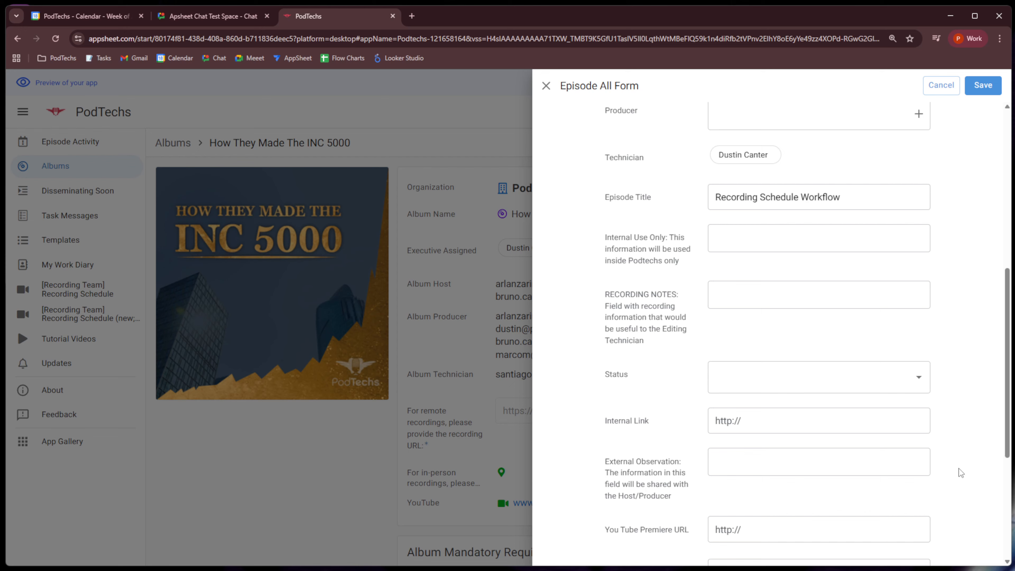
scroll(962, 472, "down", 5)
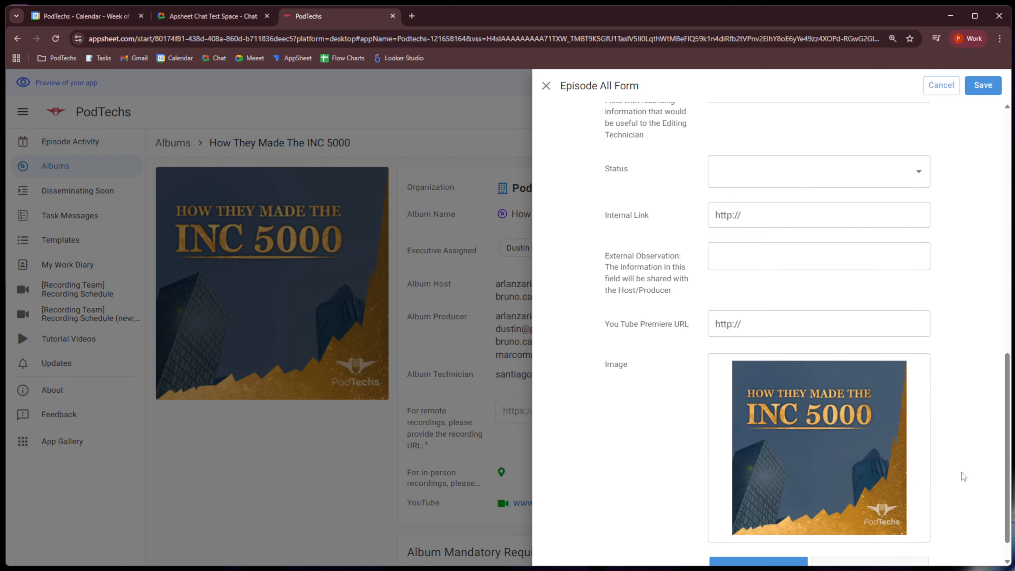
left_click(983, 86)
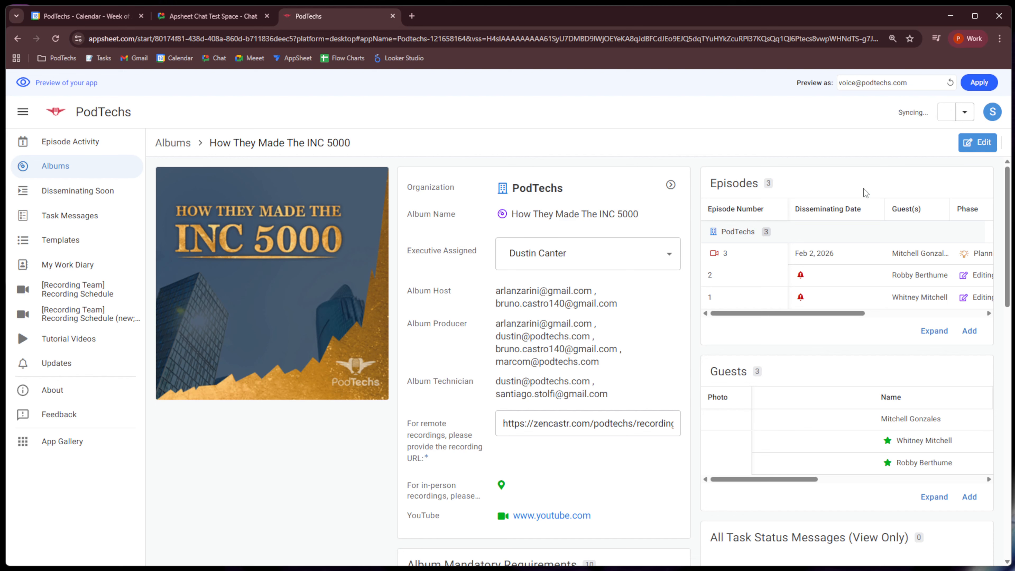
Step: Open episode 3 from the album's episode list and set its phase to Recording
left_click(841, 254)
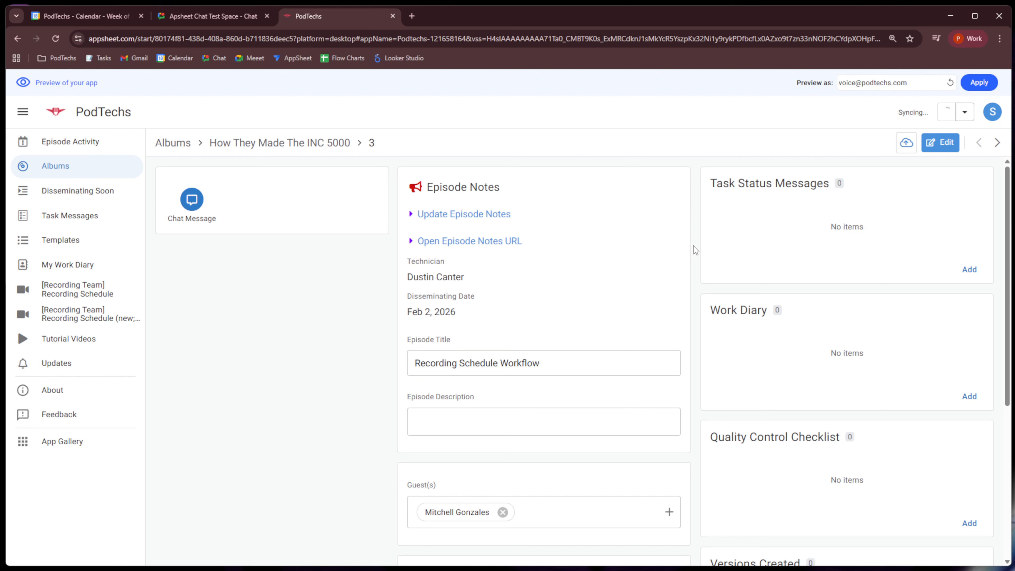
scroll(694, 247, "down", 5)
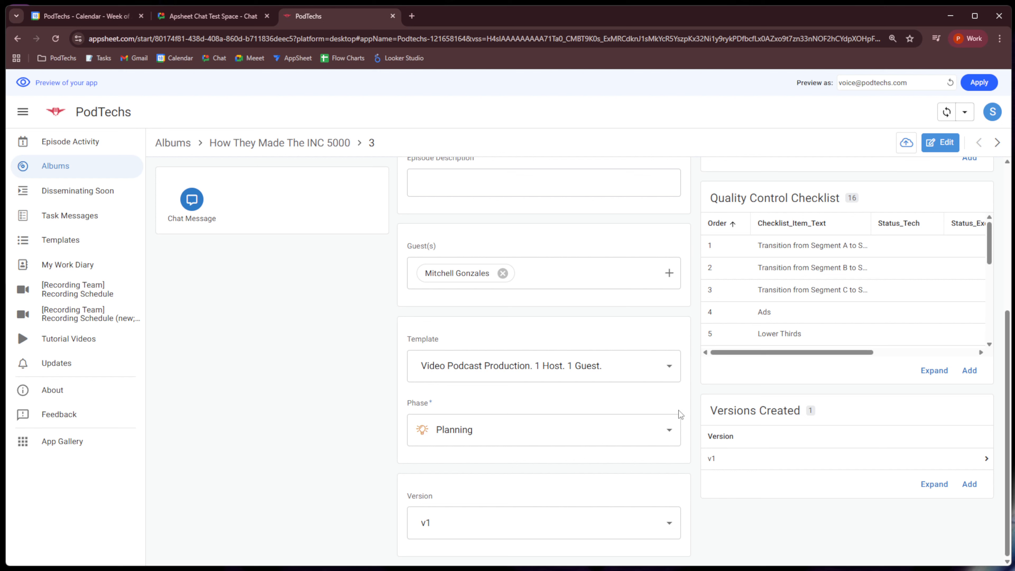
left_click(673, 431)
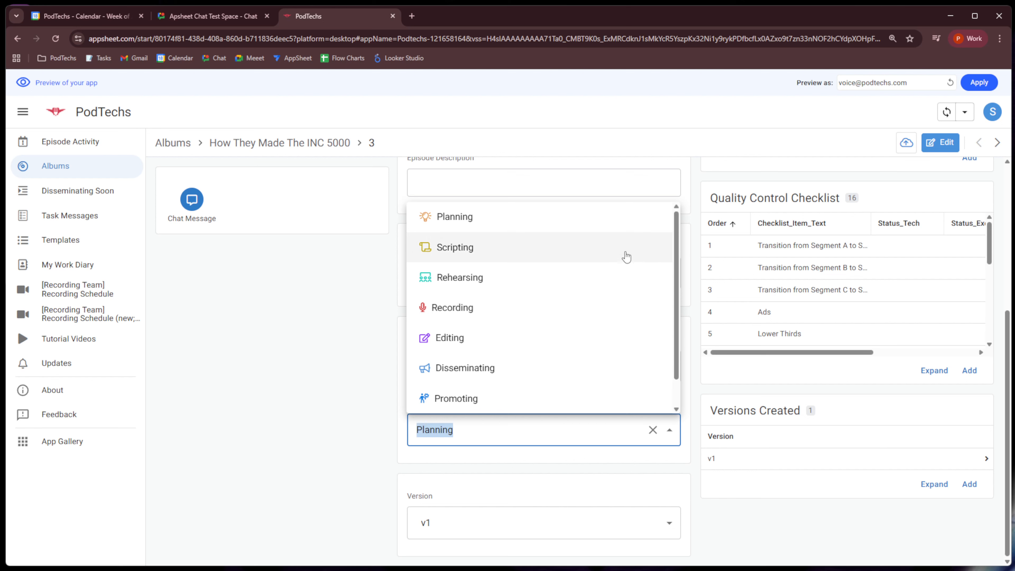
left_click(635, 316)
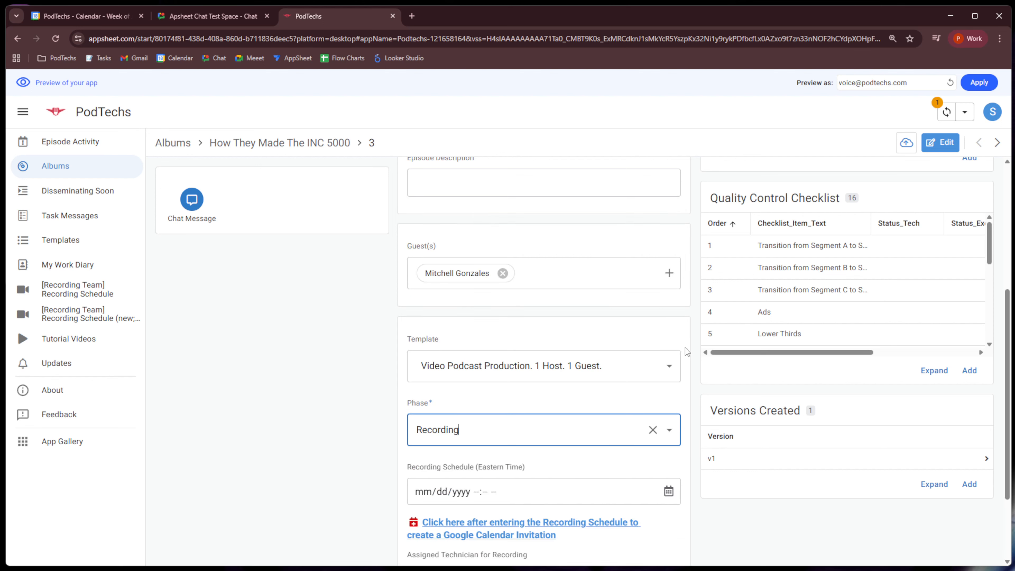
Step: Set the episode's recording schedule to 01/21/2026 09:00 AM Eastern Time
scroll(687, 350, "down", 3)
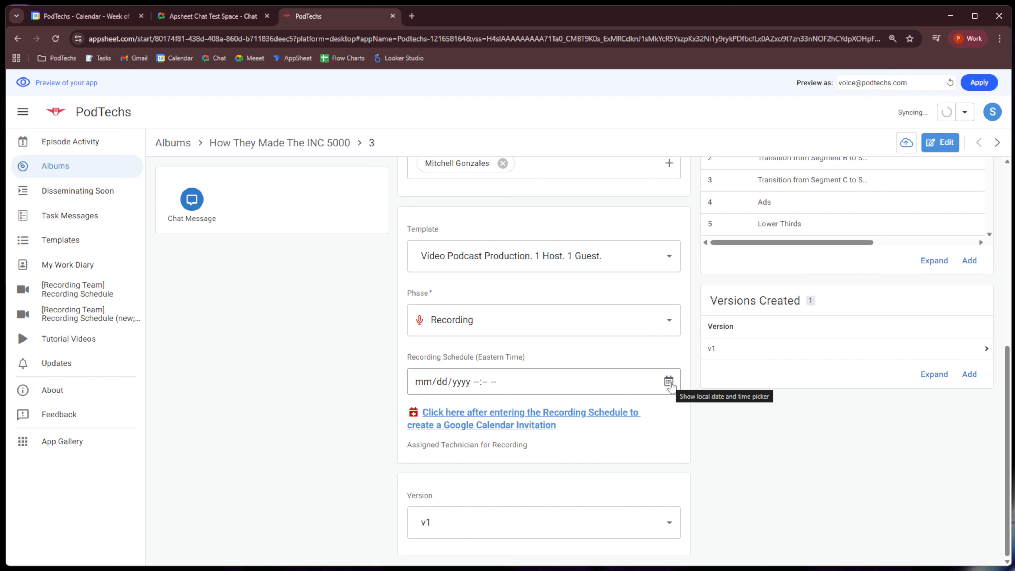
left_click(670, 382)
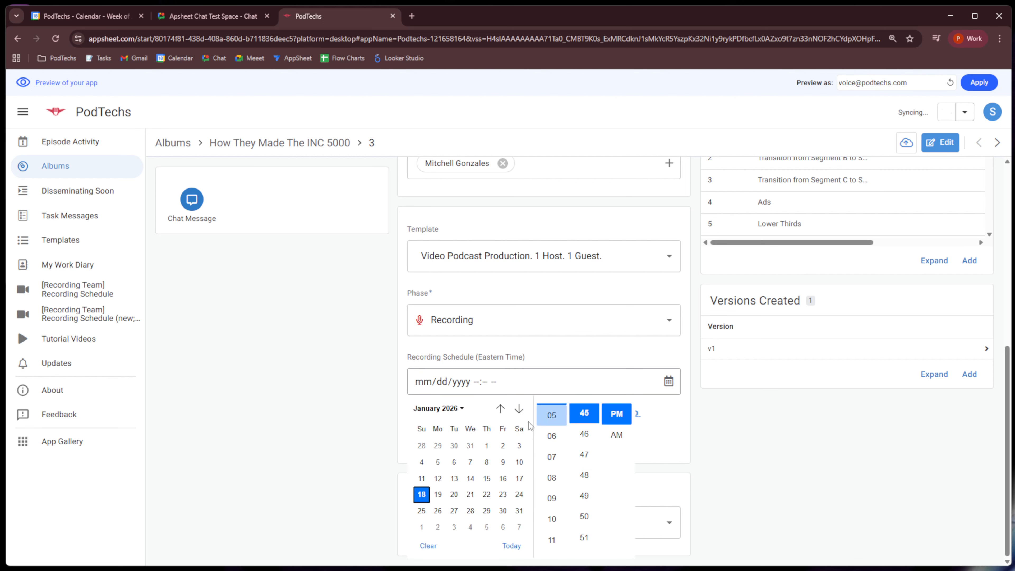
left_click(472, 495)
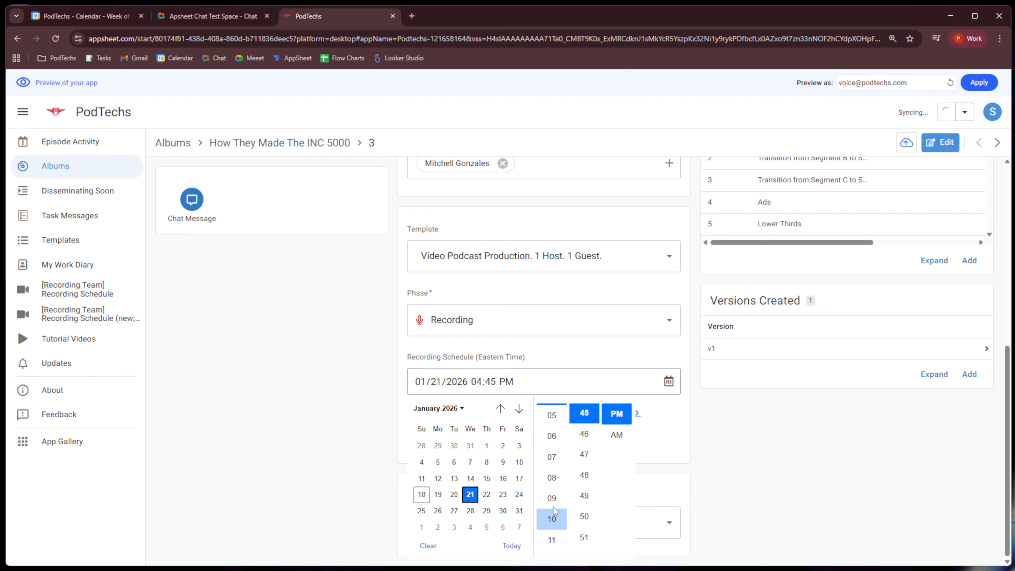
left_click(553, 498)
scroll(584, 484, "down", 5)
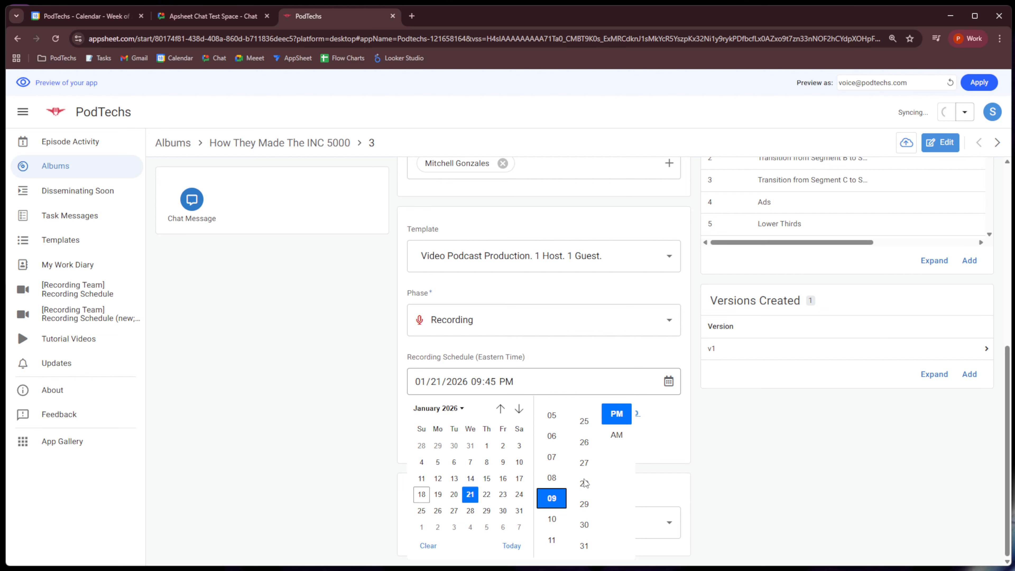
scroll(585, 484, "up", 3)
scroll(584, 484, "up", 2)
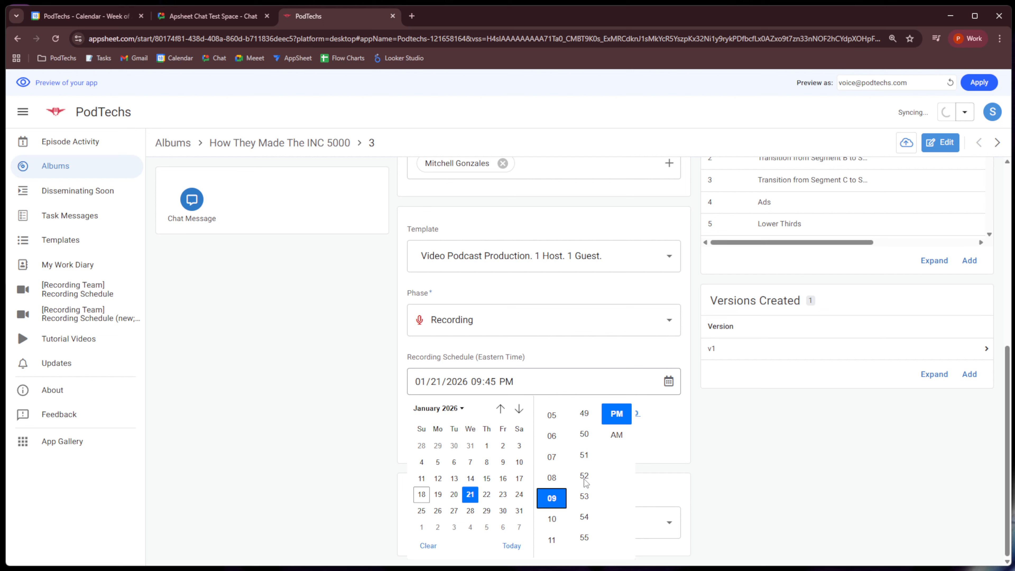
scroll(585, 483, "down", 2)
scroll(584, 472, "down", 4)
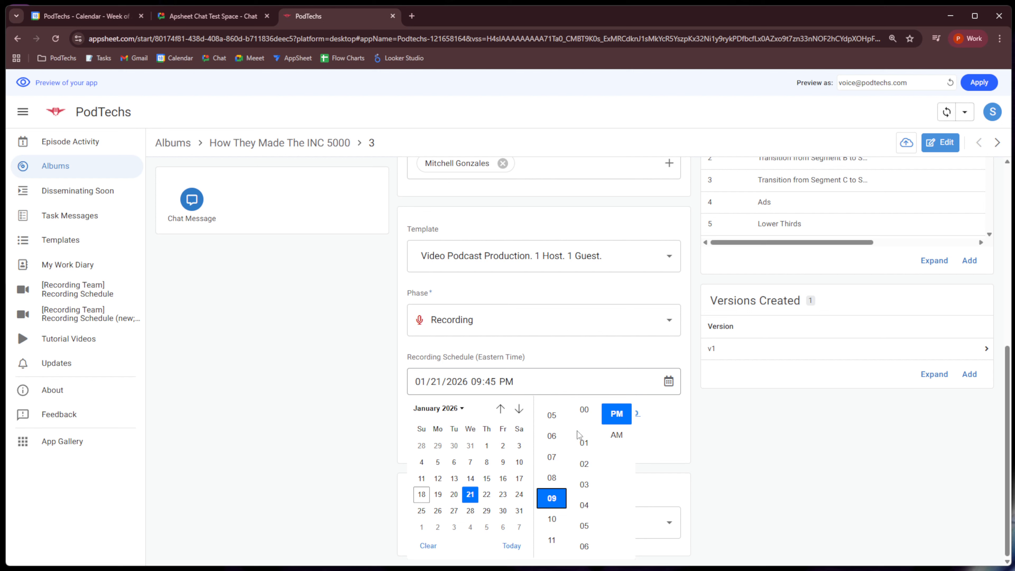
left_click(584, 411)
left_click(623, 436)
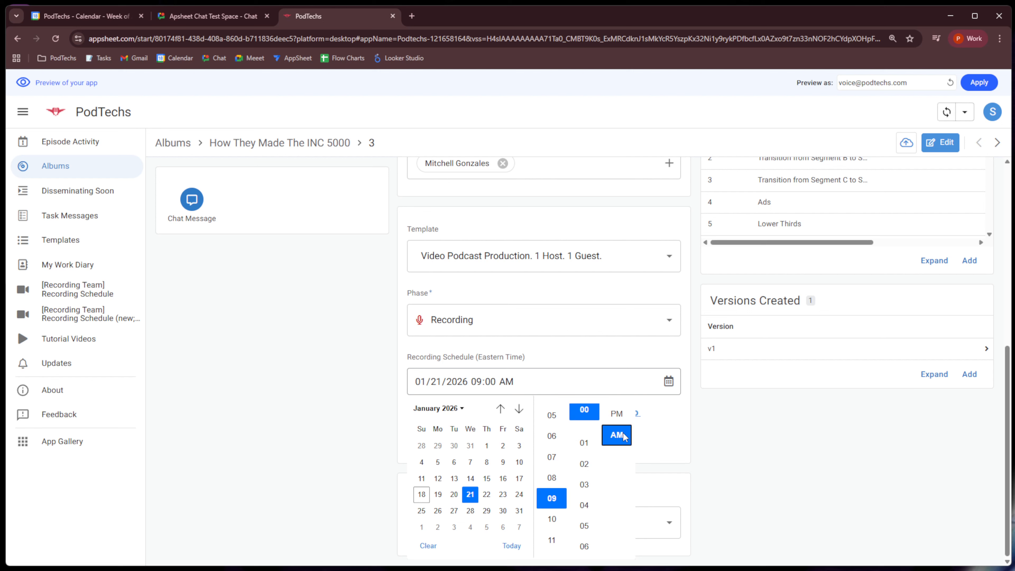
left_click(684, 436)
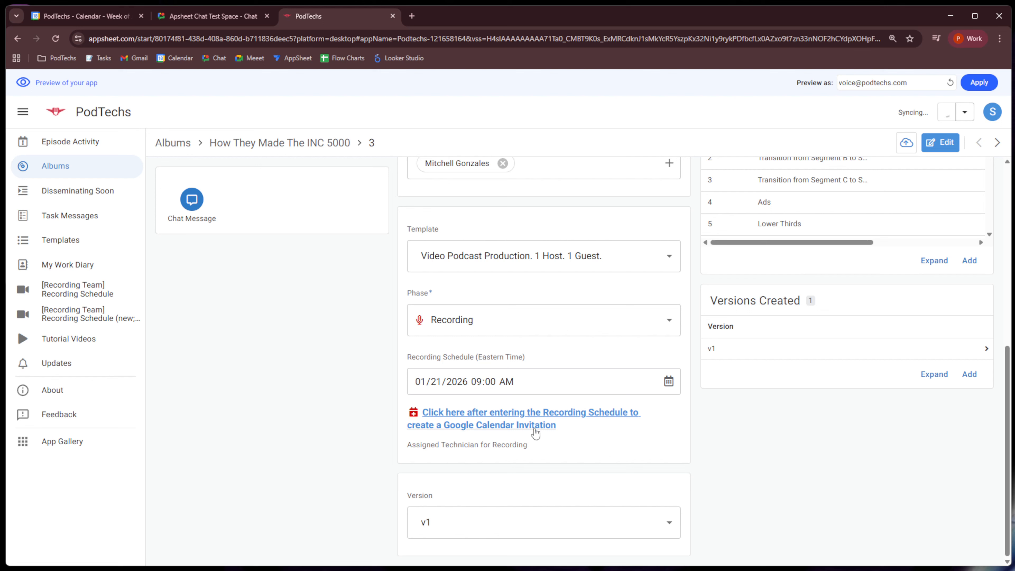
Step: Start a Google Calendar invitation for the recording and remove the first four attendees, keeping only the last one
left_click(508, 420)
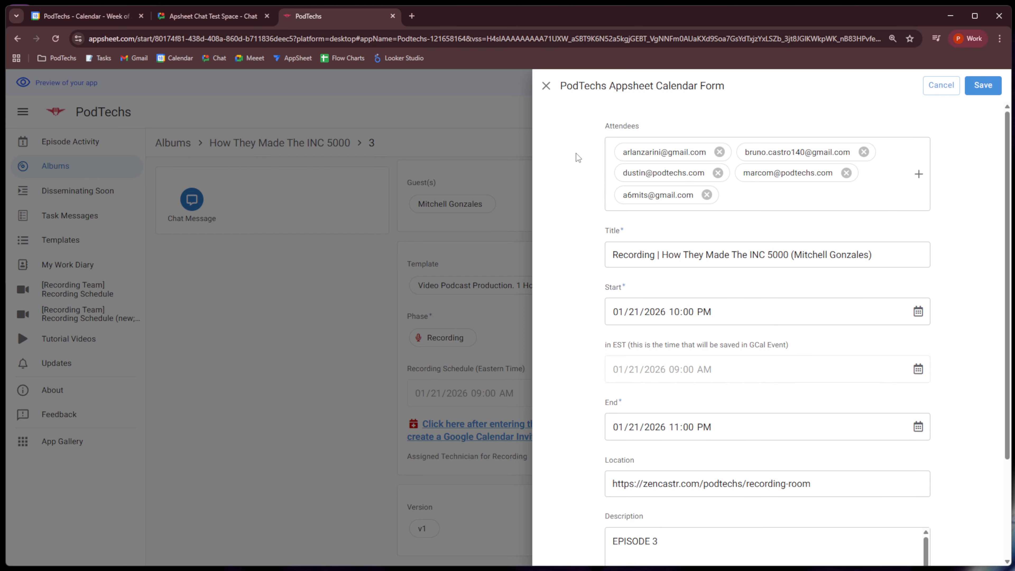
left_click(720, 152)
left_click(741, 152)
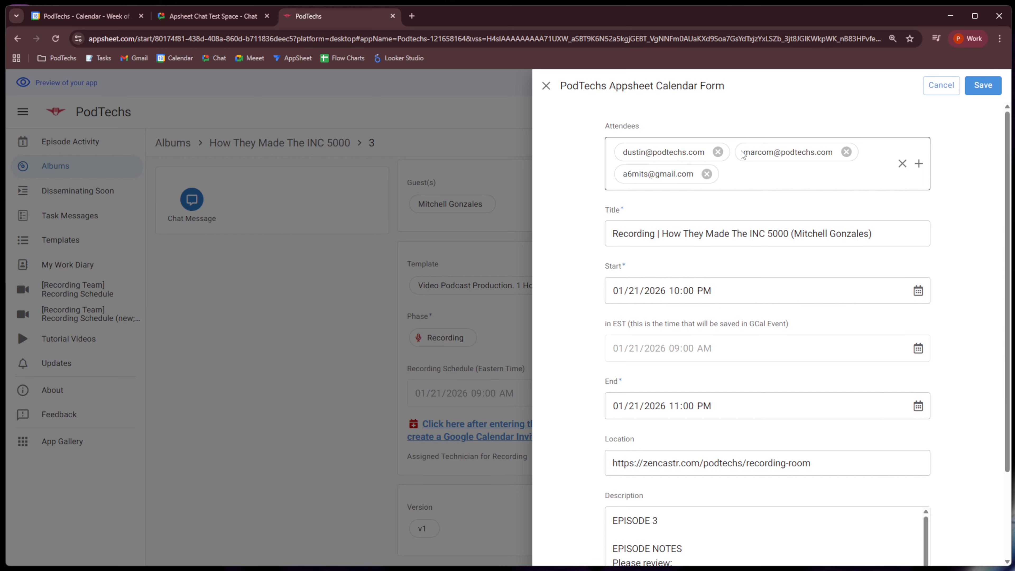
left_click(719, 152)
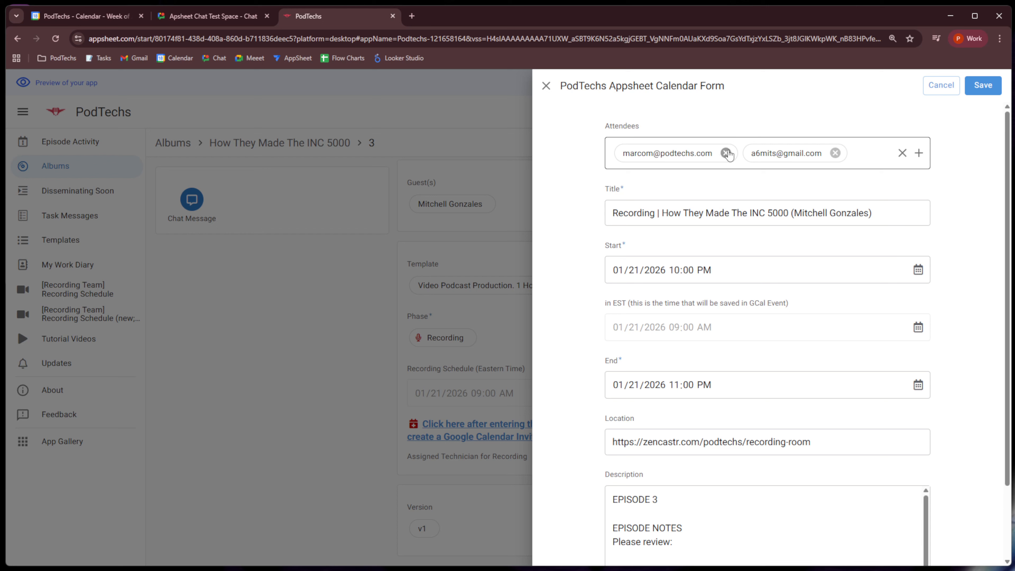
left_click(722, 152)
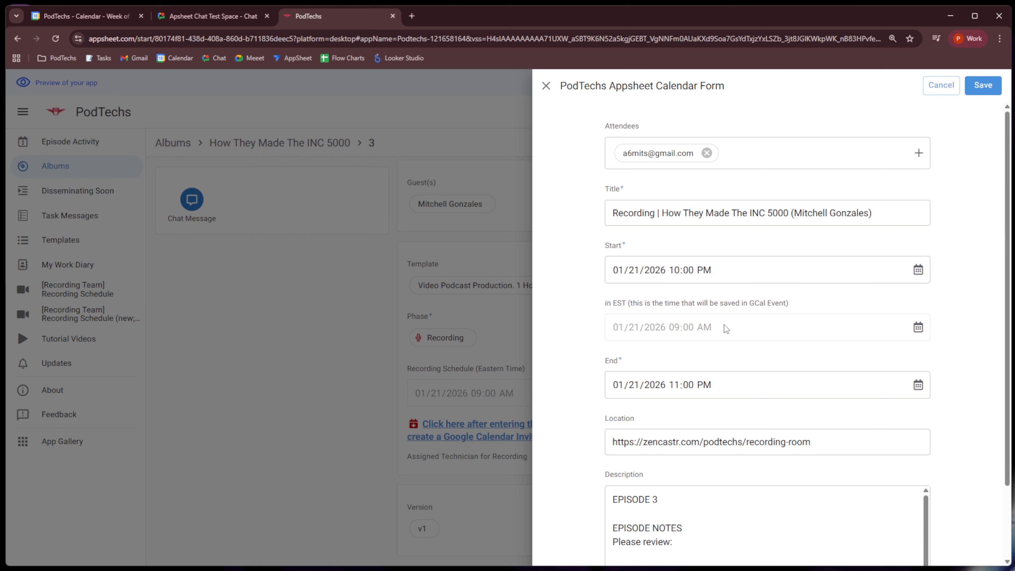
Step: Review the invitation's title, times, location and description, and save the Google Calendar invitation form
scroll(585, 354, "down", 2)
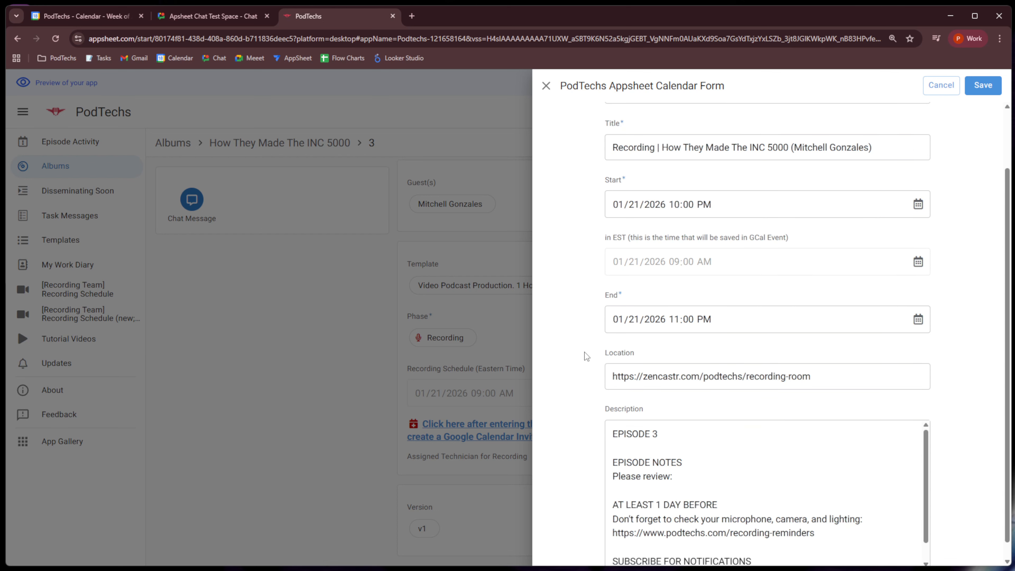
scroll(584, 351, "up", 1)
scroll(584, 351, "down", 1)
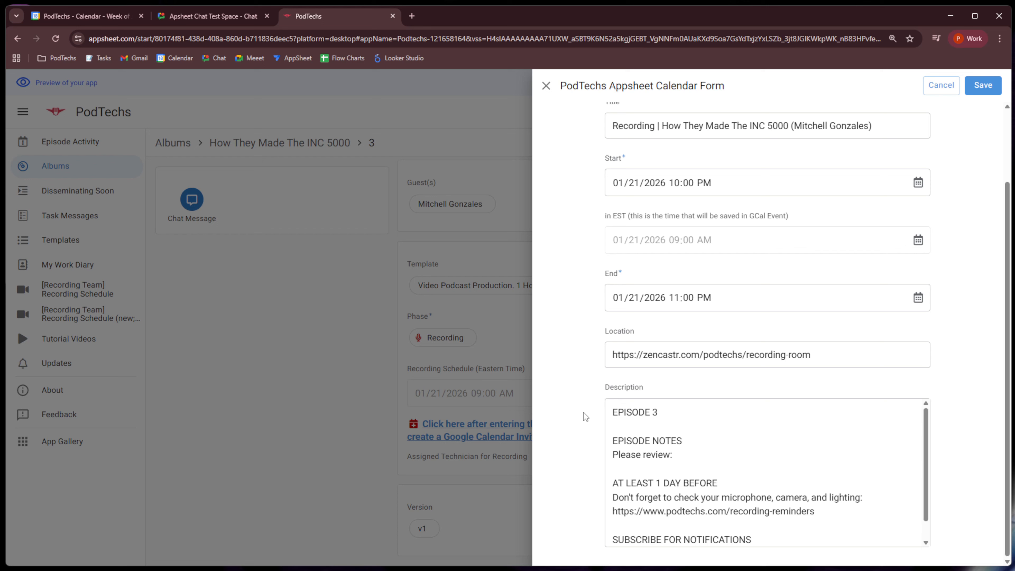
scroll(844, 463, "down", 1)
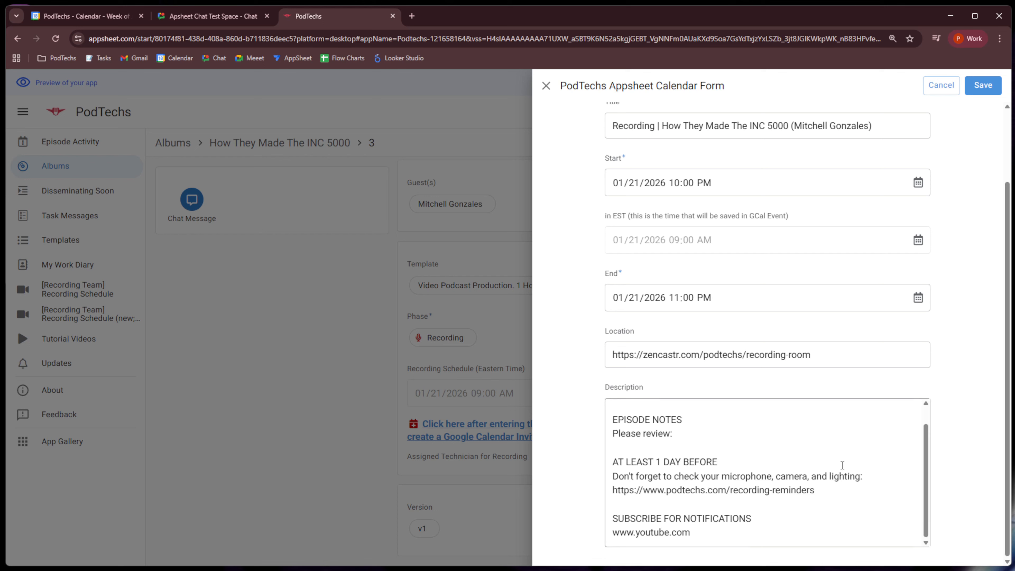
scroll(846, 464, "up", 1)
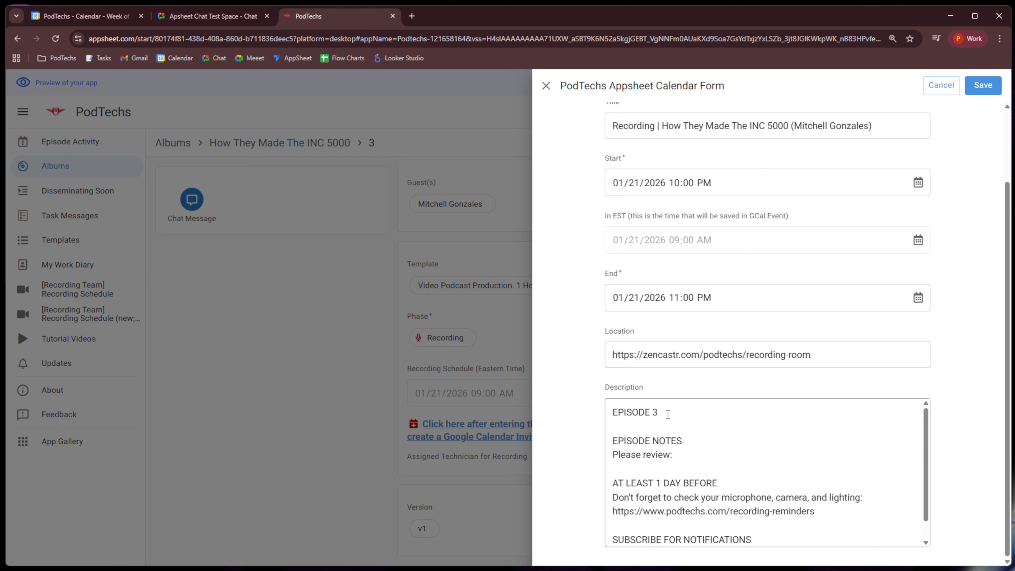
scroll(668, 414, "down", 1)
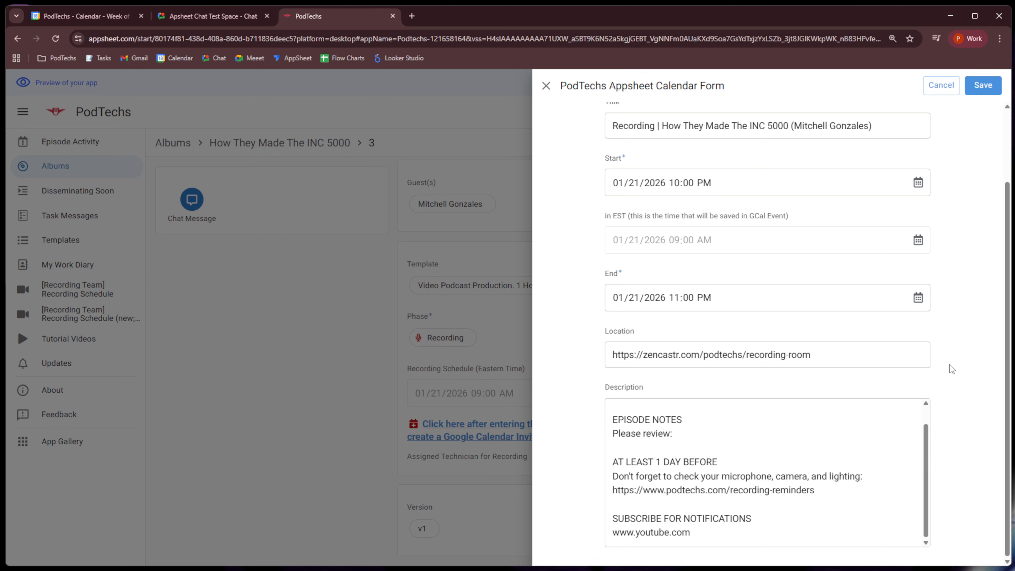
scroll(950, 365, "up", 2)
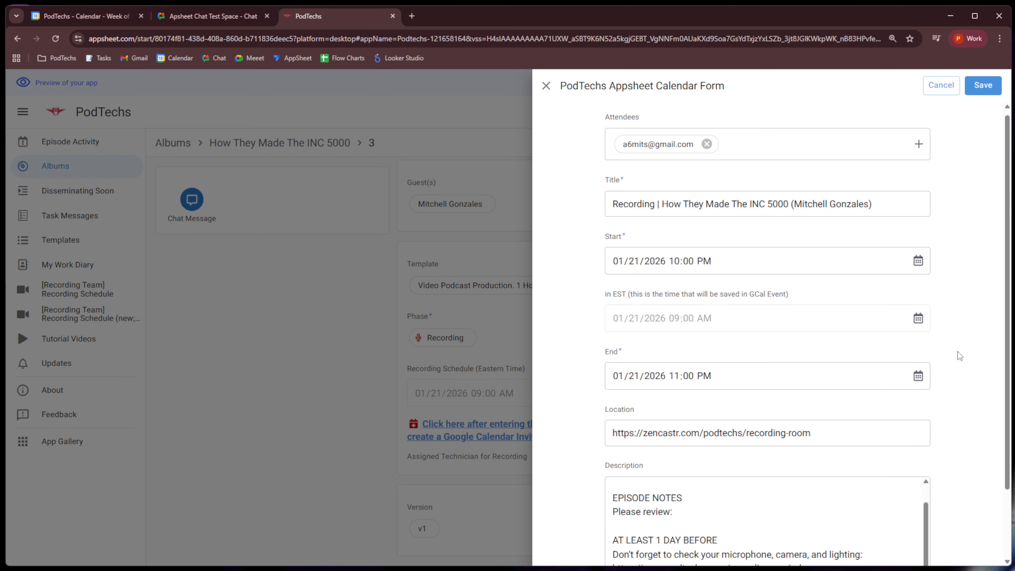
left_click(985, 87)
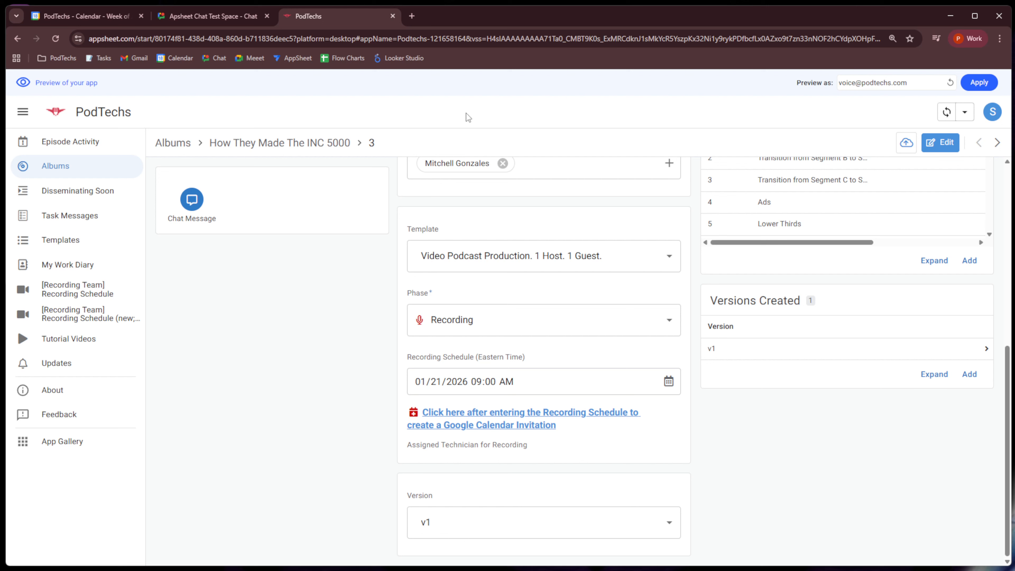
Step: Switch to Google Calendar and inspect the details of the January 21 9am "How They Made The INC 5000" recording event
left_click(113, 16)
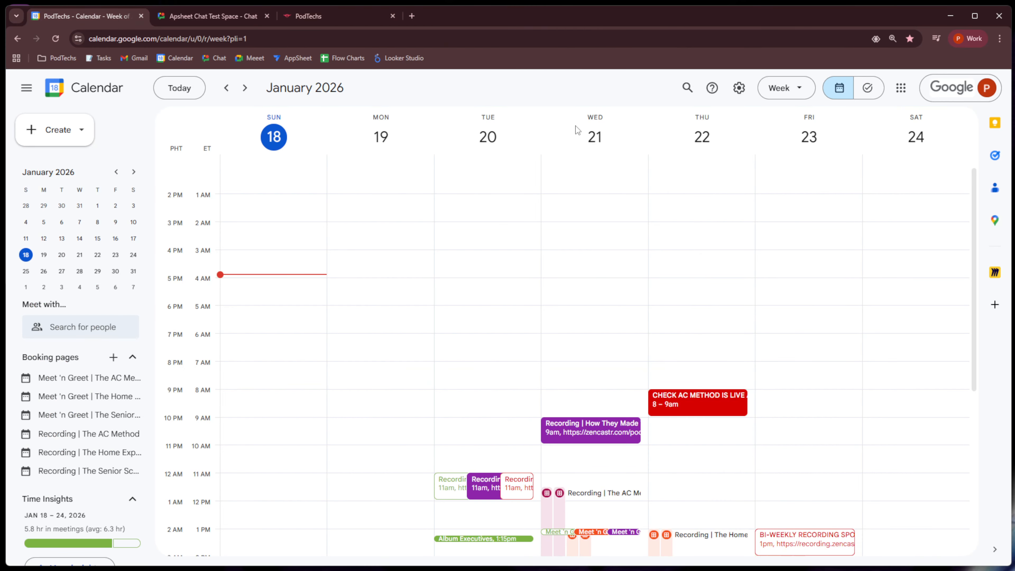
left_click(622, 424)
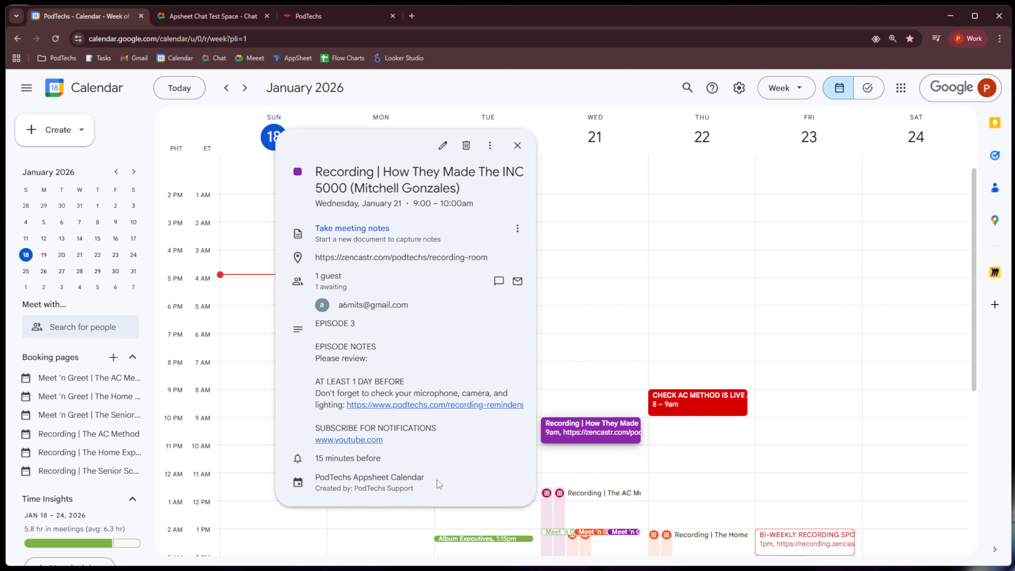
left_click(518, 146)
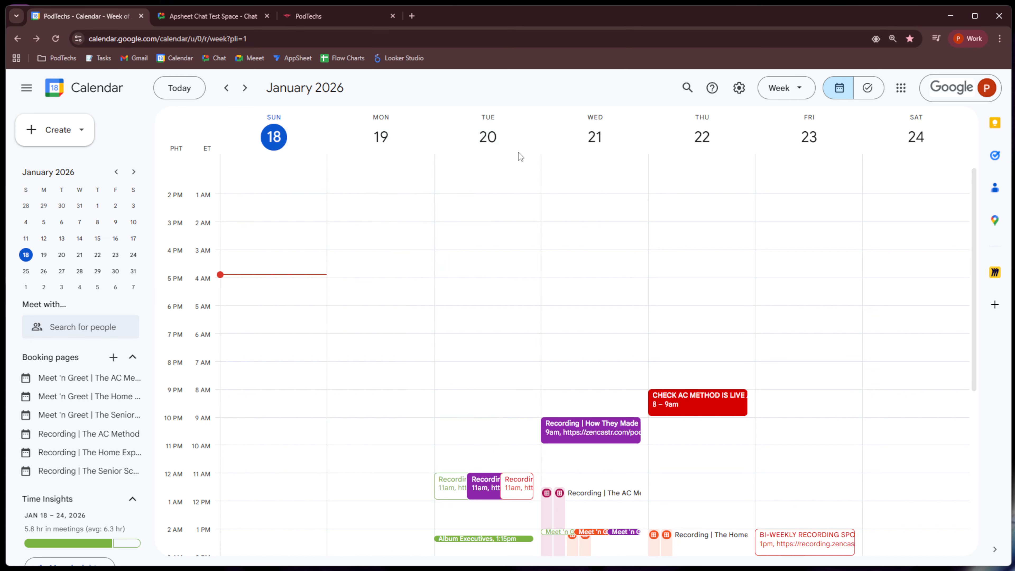
Step: From the new-recording notification in Google Chat, open the January 21 "How They Made The INC 5000" recording and assign the fifth listed technician
left_click(230, 21)
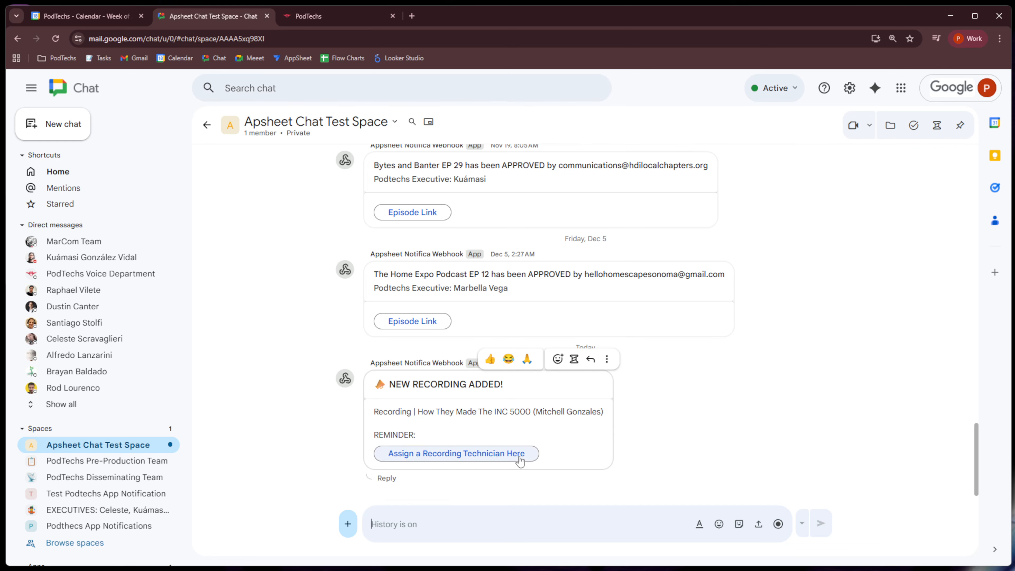
left_click(519, 459)
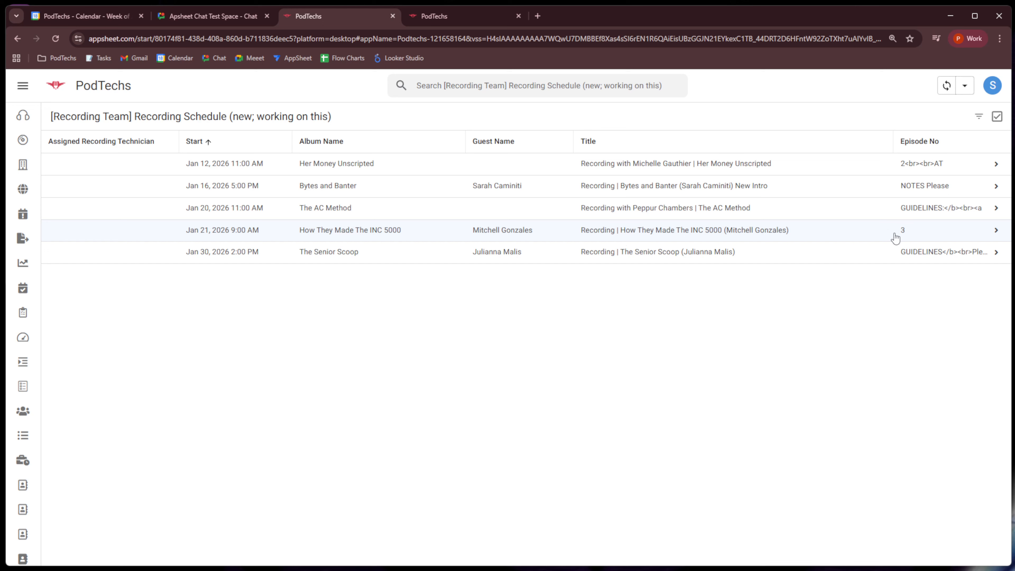
left_click(915, 236)
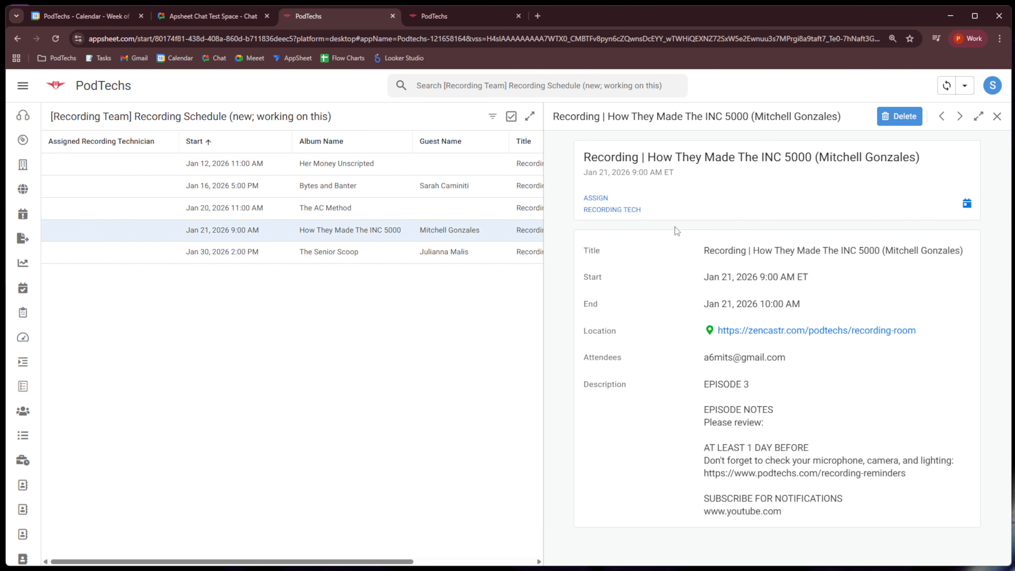
left_click(605, 213)
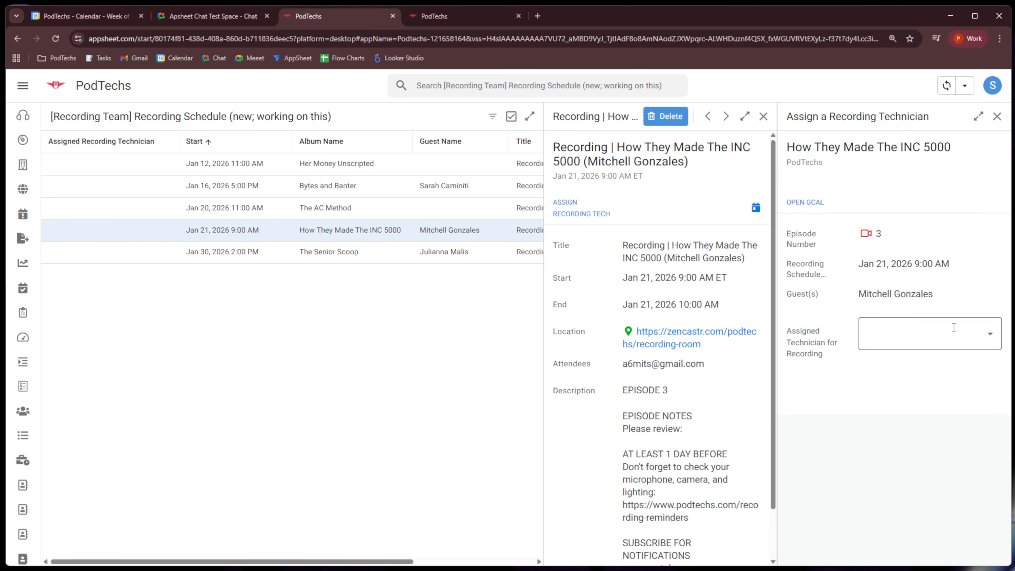
left_click(990, 335)
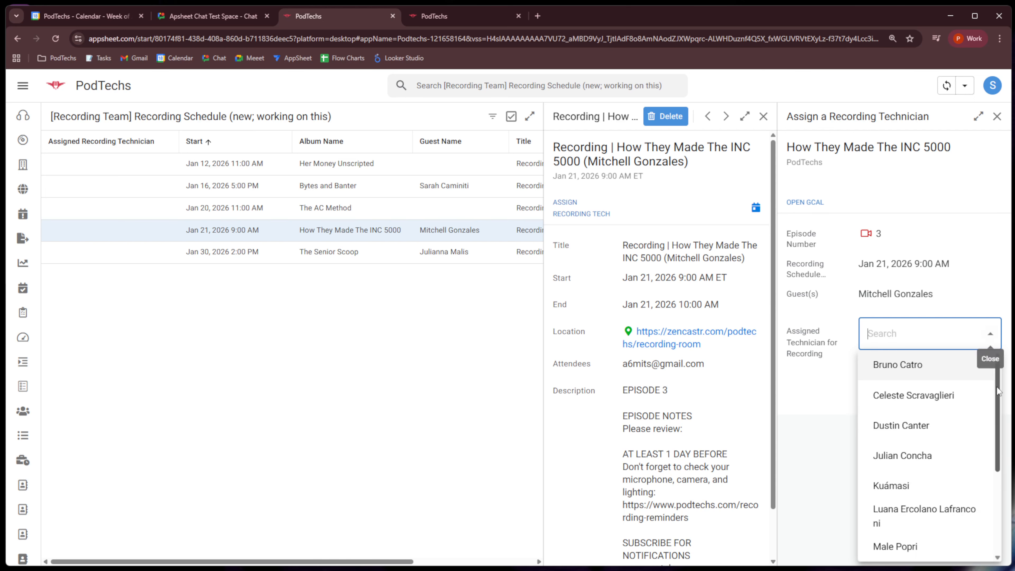
left_click(954, 486)
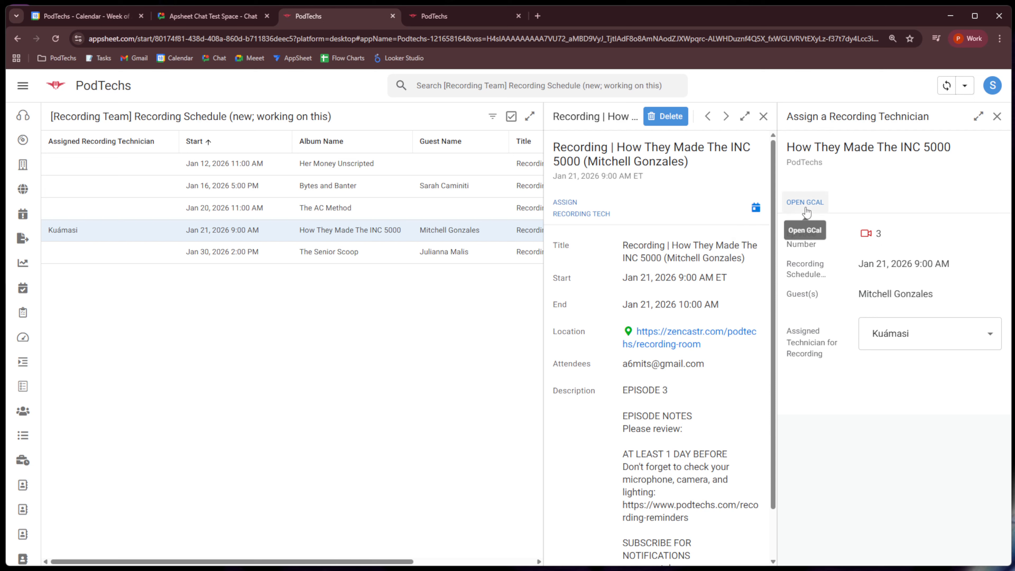
Step: Open the recording's linked Google Calendar event from its schedule entry, check its details and close them
left_click(756, 208)
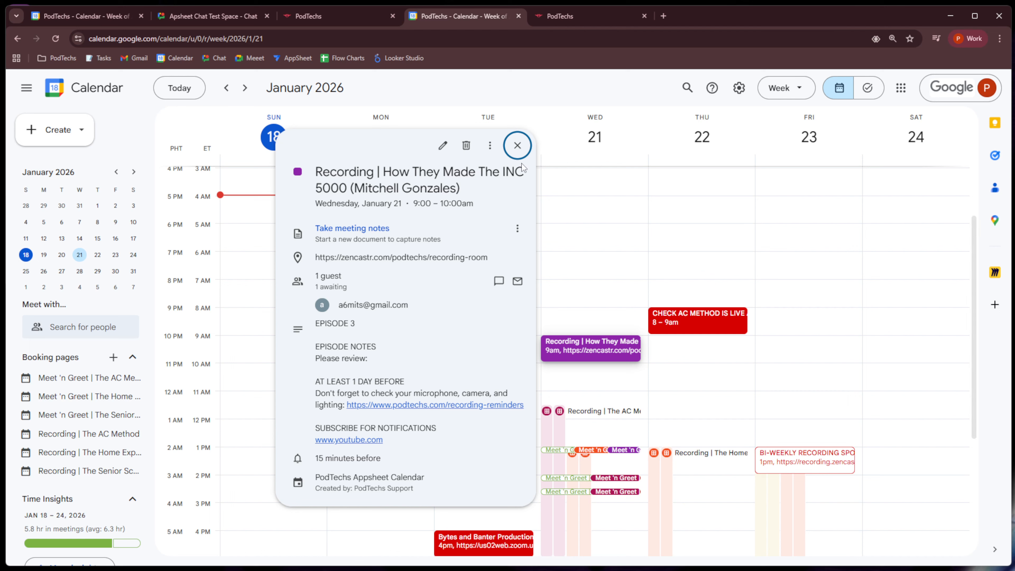
left_click(523, 150)
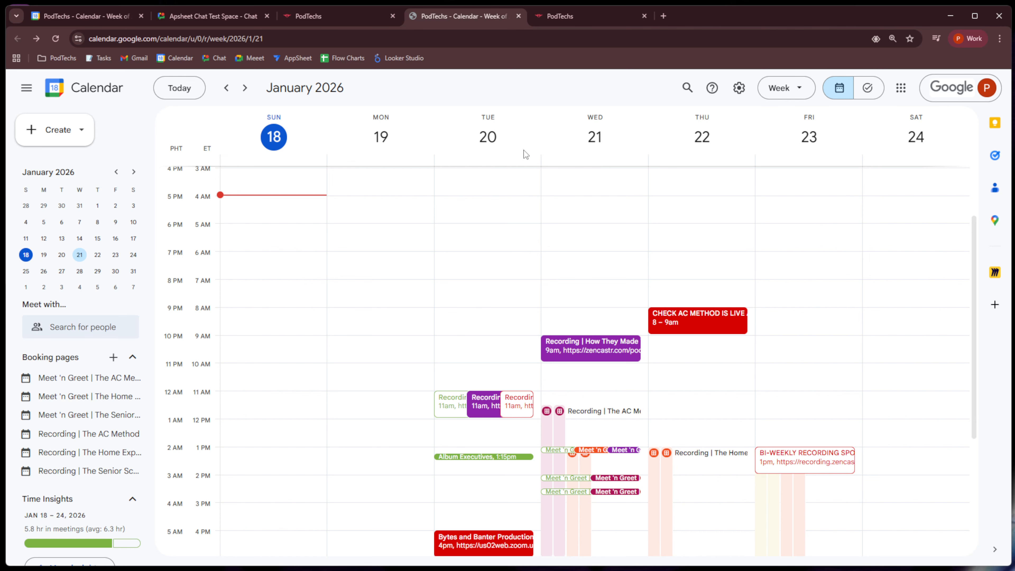
Step: Switch to the guest's Gmail inbox, open the PodTechs recording invitation, enlarge the window to review it, and accept with Yes
key("alt+Tab")
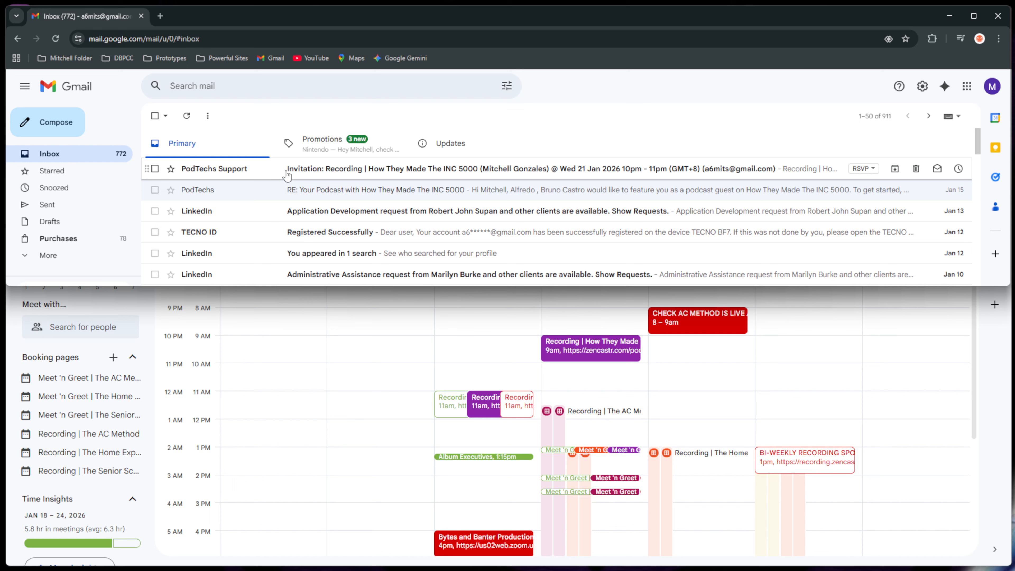
left_click(338, 172)
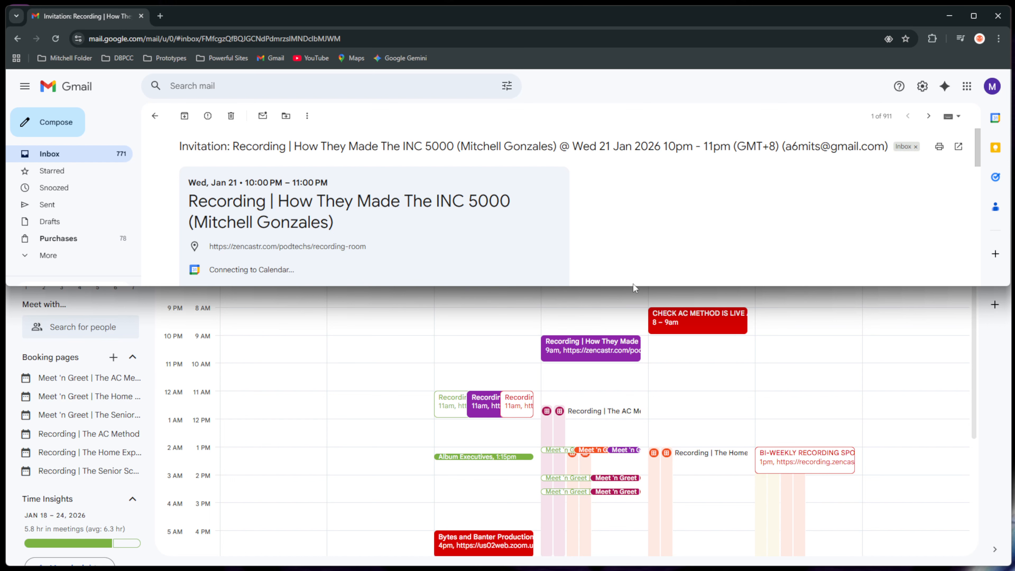
left_click_drag(631, 285, 636, 537)
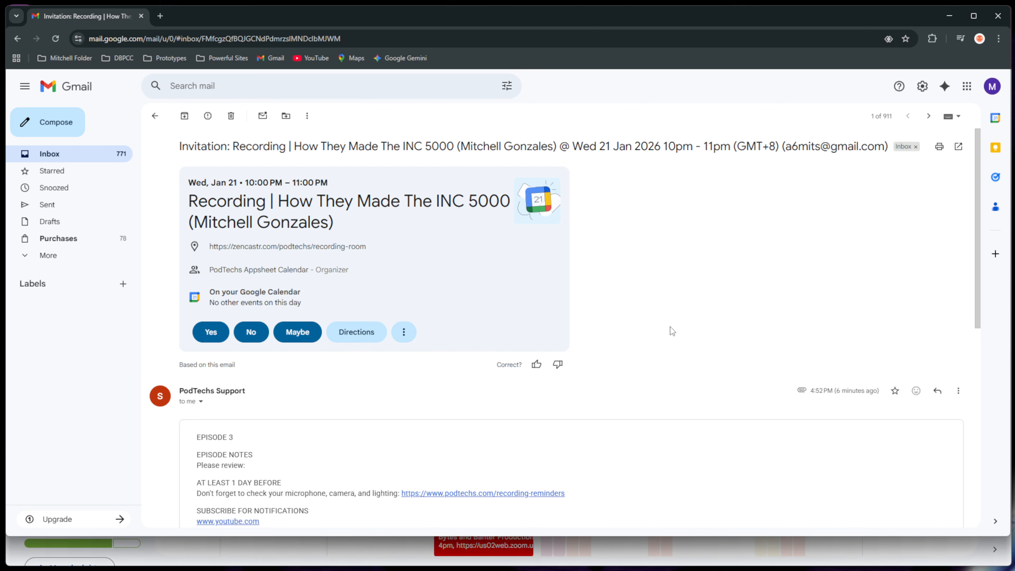
scroll(676, 325, "down", 10)
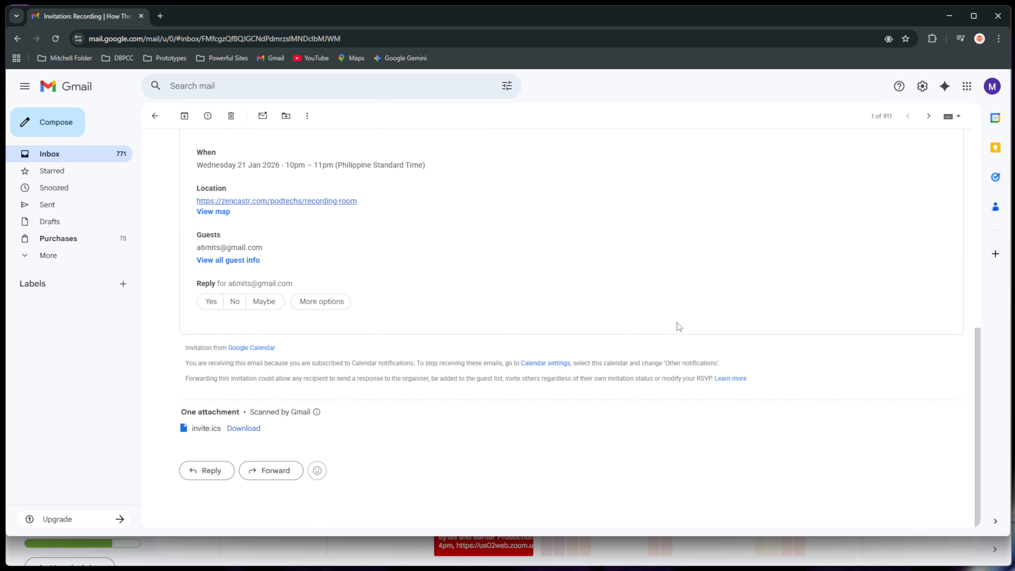
scroll(680, 326, "up", 10)
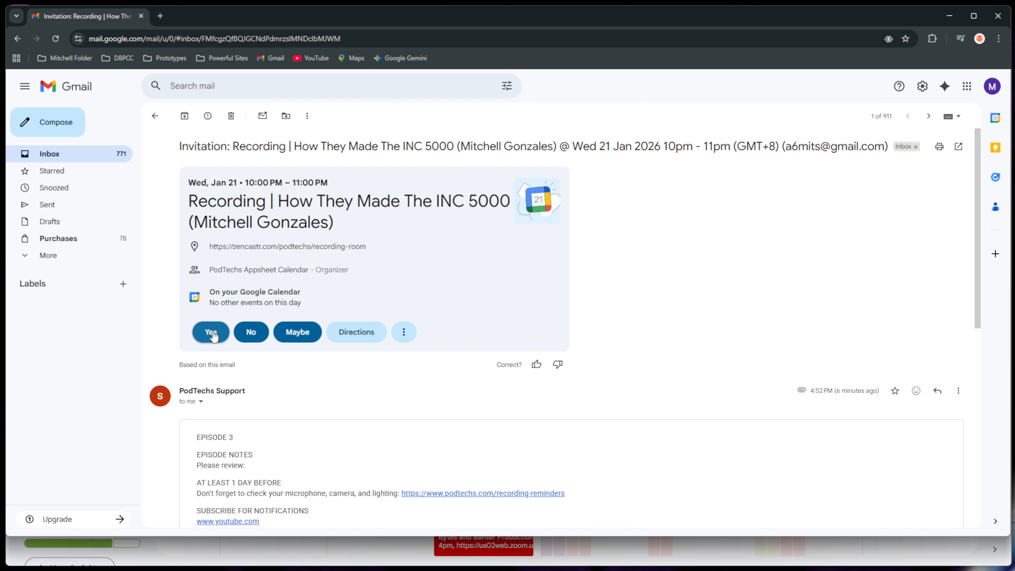
left_click(212, 334)
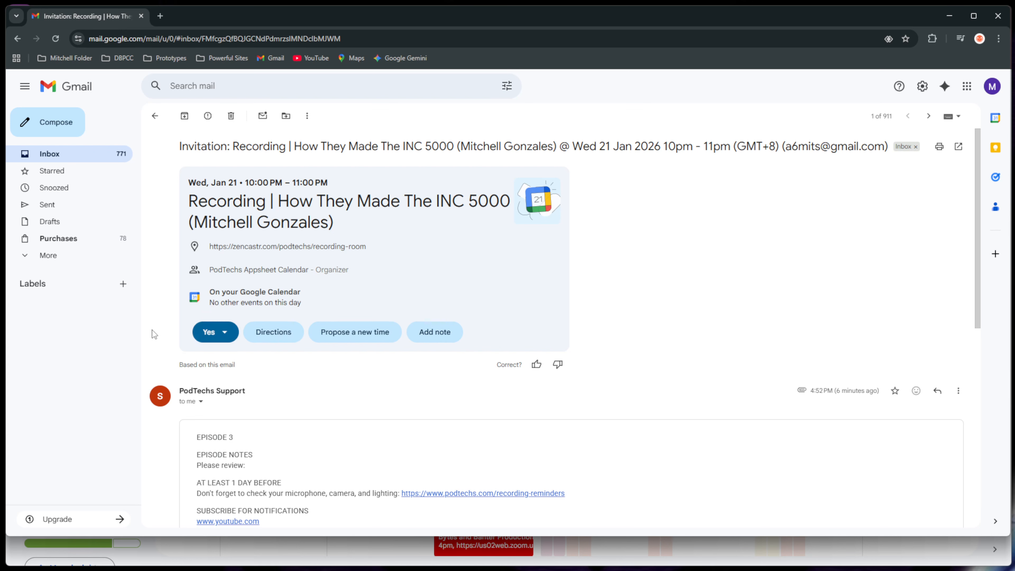